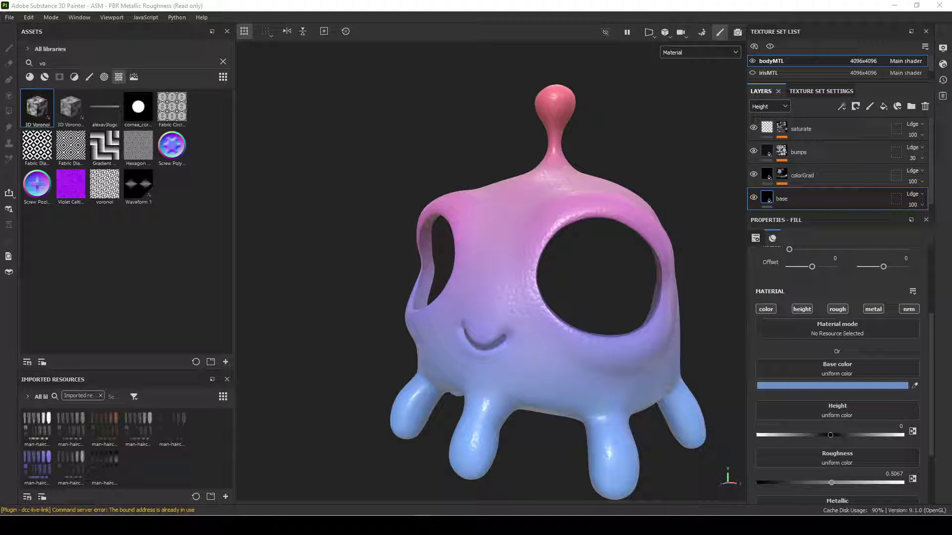
# Switch to the Chrome window showing Google Images results for 'subsurface scattering'
pyautogui.moveTo(277, 525)
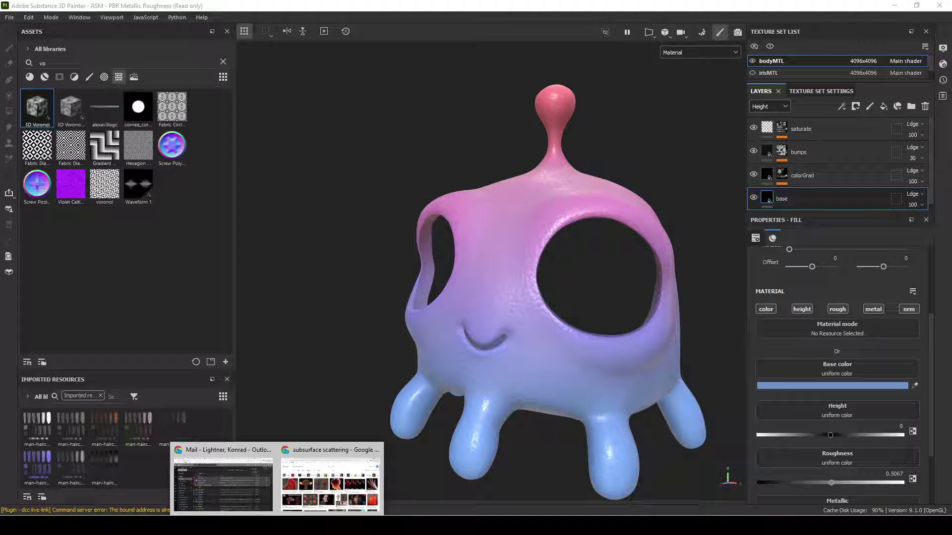
pyautogui.click(308, 501)
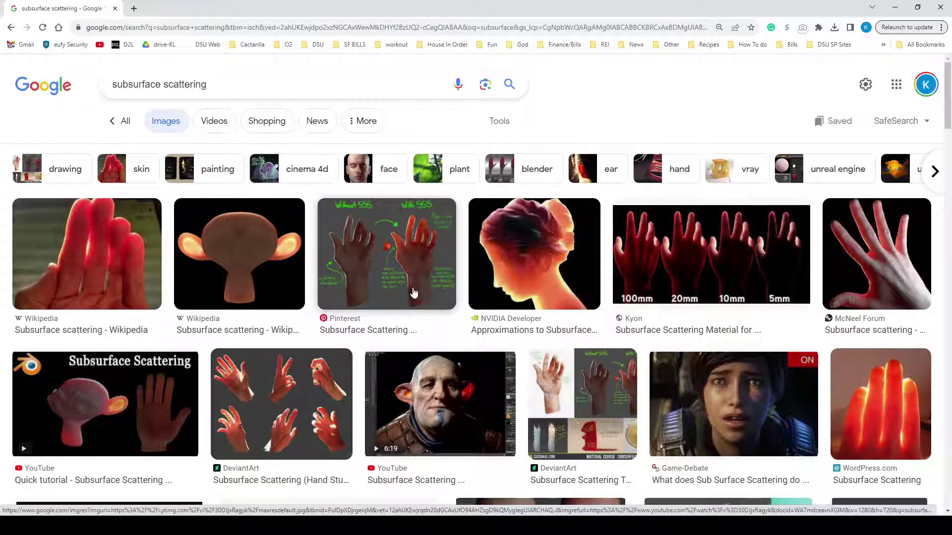
# Preview the Toolbag subsurface scattering video result, then close the preview
pyautogui.scroll(-1, 762, 305)
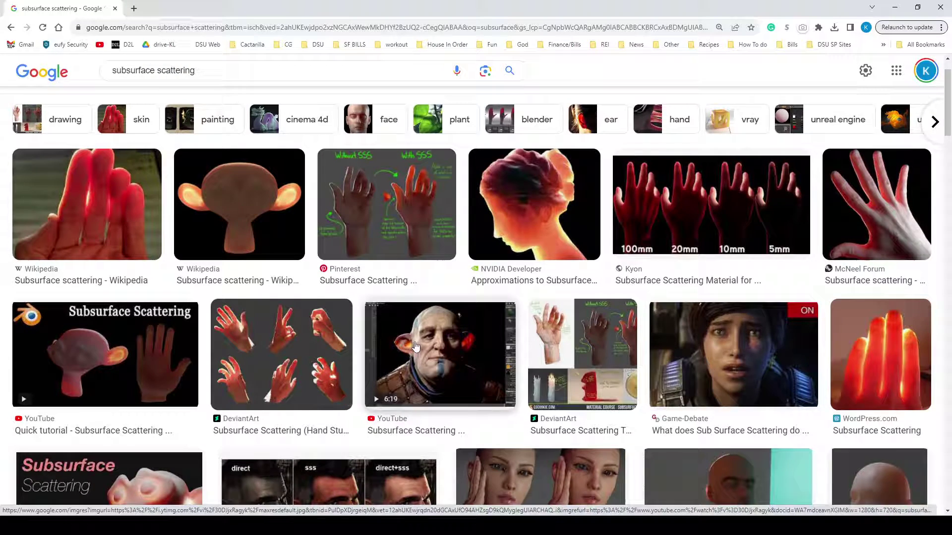
pyautogui.click(498, 310)
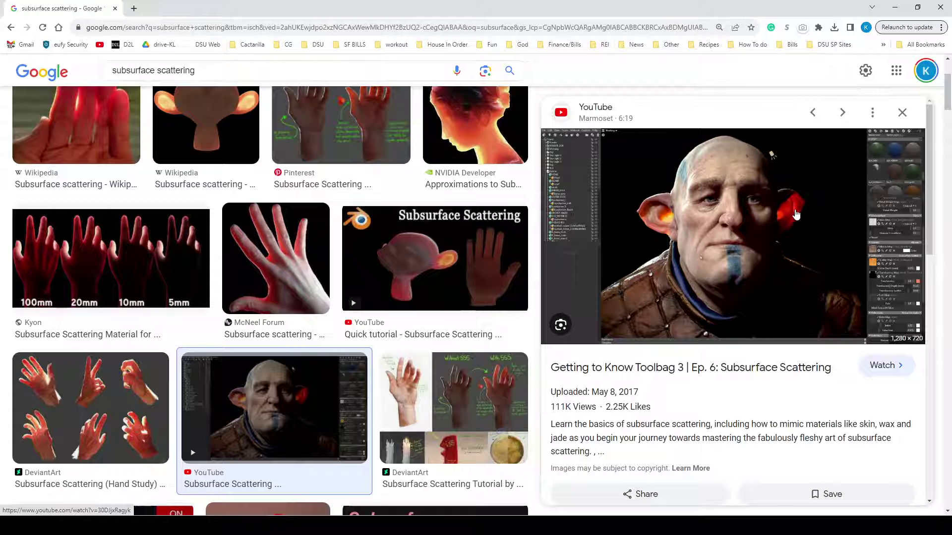
pyautogui.click(902, 114)
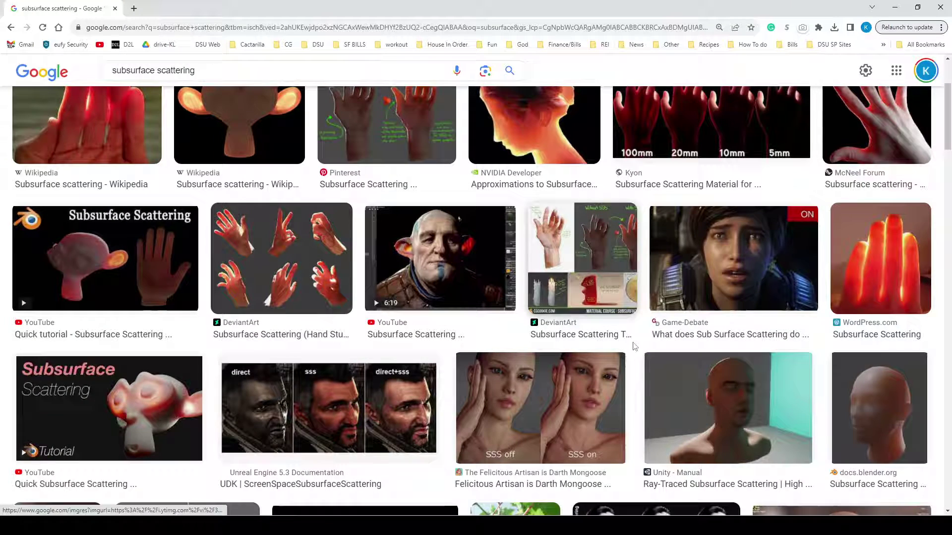
# Browse the reference images of glowing translucent hands, heads and a Blender monkey
pyautogui.scroll(2, 715, 343)
pyautogui.scroll(-4, 715, 343)
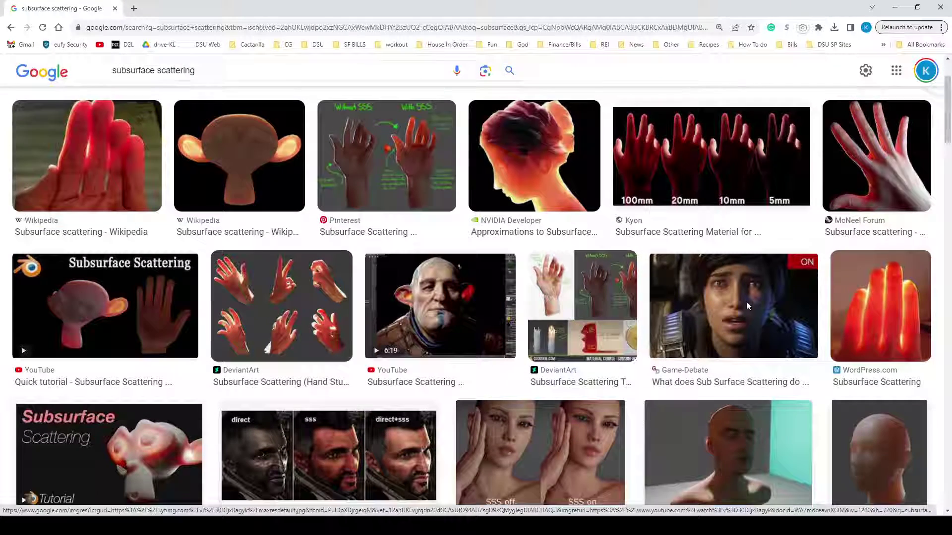
pyautogui.scroll(-3, 719, 422)
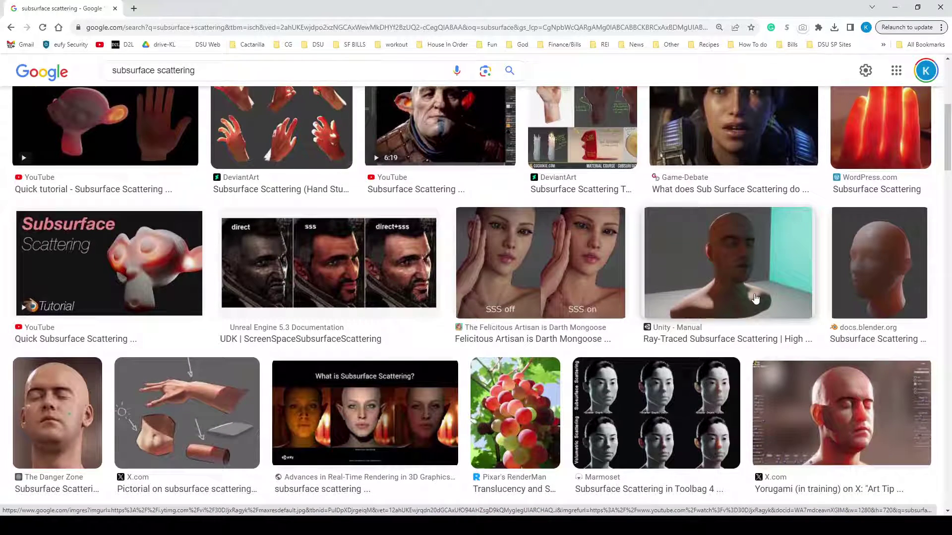
pyautogui.scroll(-2, 754, 300)
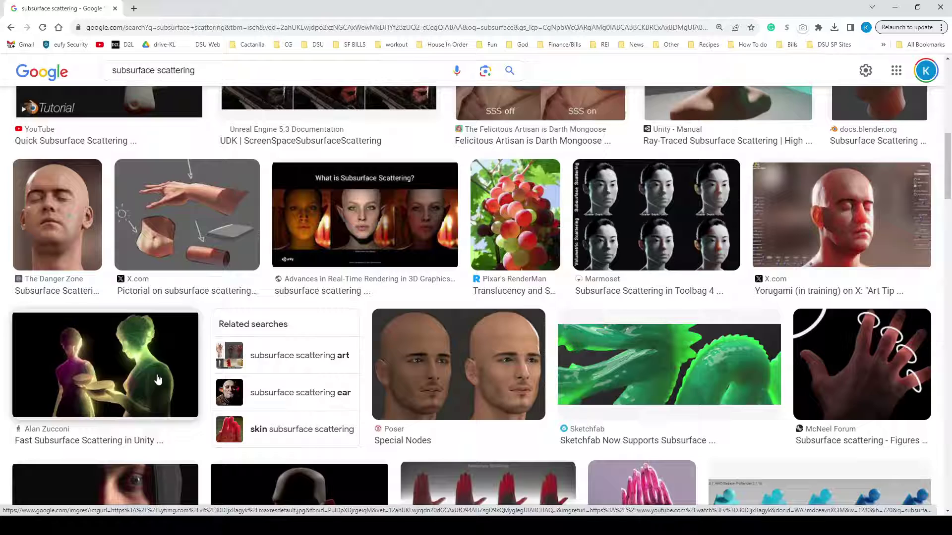
pyautogui.scroll(2, 747, 231)
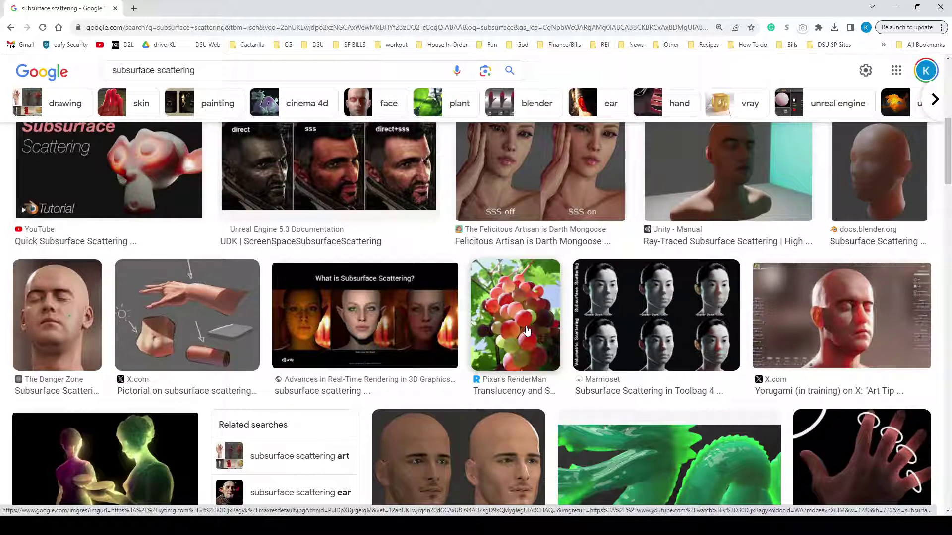
pyautogui.scroll(6, 525, 337)
pyautogui.scroll(3, 525, 352)
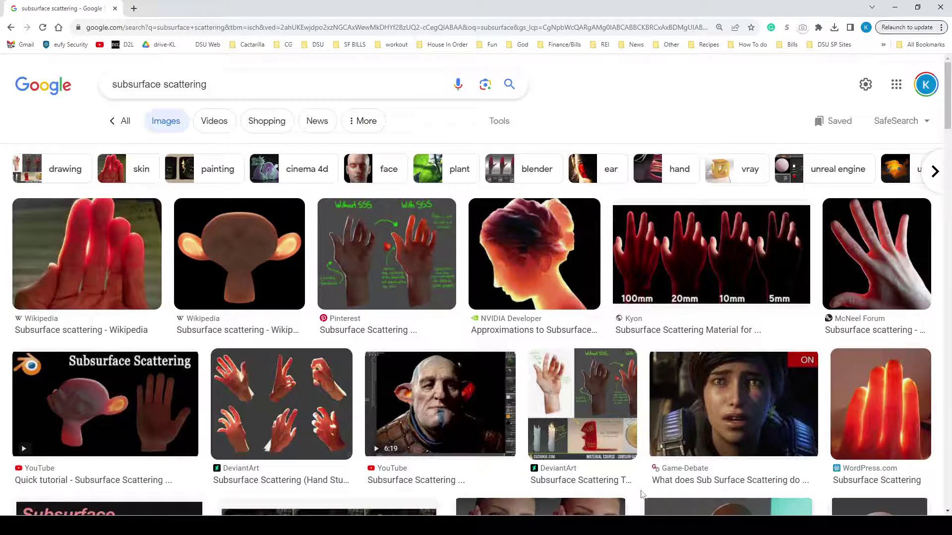
pyautogui.moveTo(665, 525)
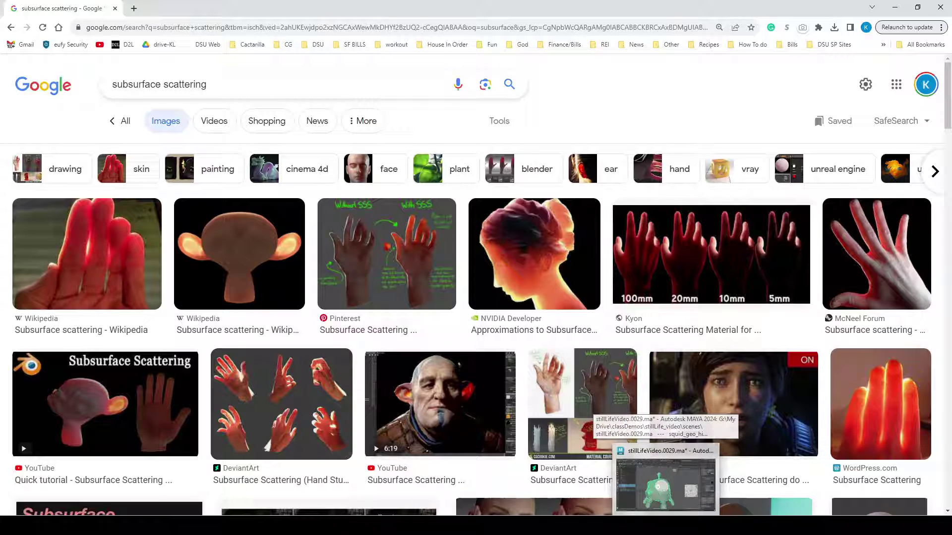
# Back in Painter, recenter the blob creature in the viewport and select the saturate layer
pyautogui.click(550, 525)
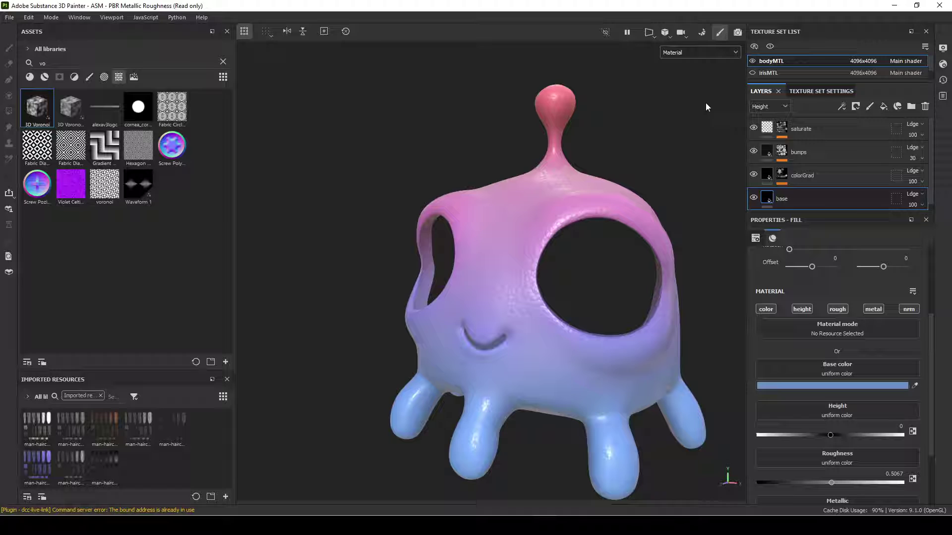
pyautogui.moveTo(629, 132); pyautogui.dragTo(559, 155, button='middle')
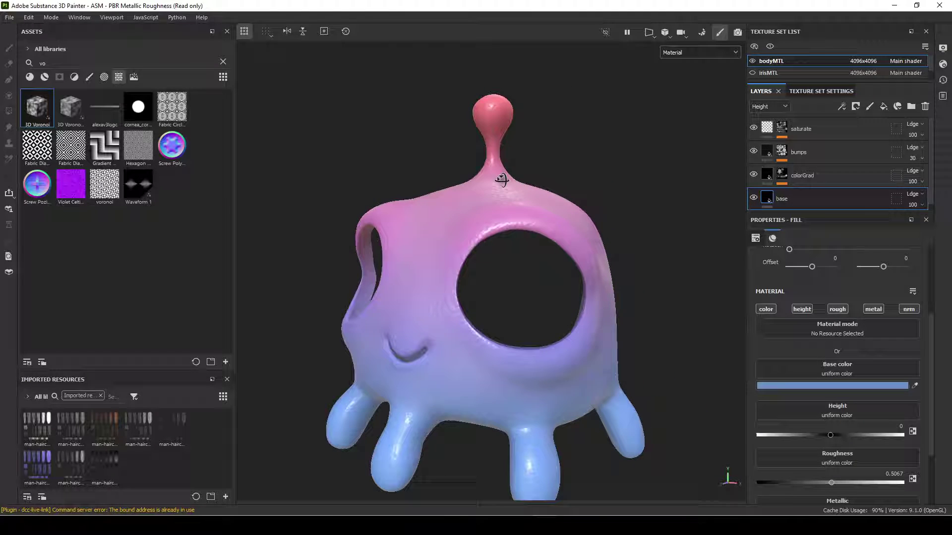
pyautogui.moveTo(599, 206); pyautogui.dragTo(594, 186, button='middle')
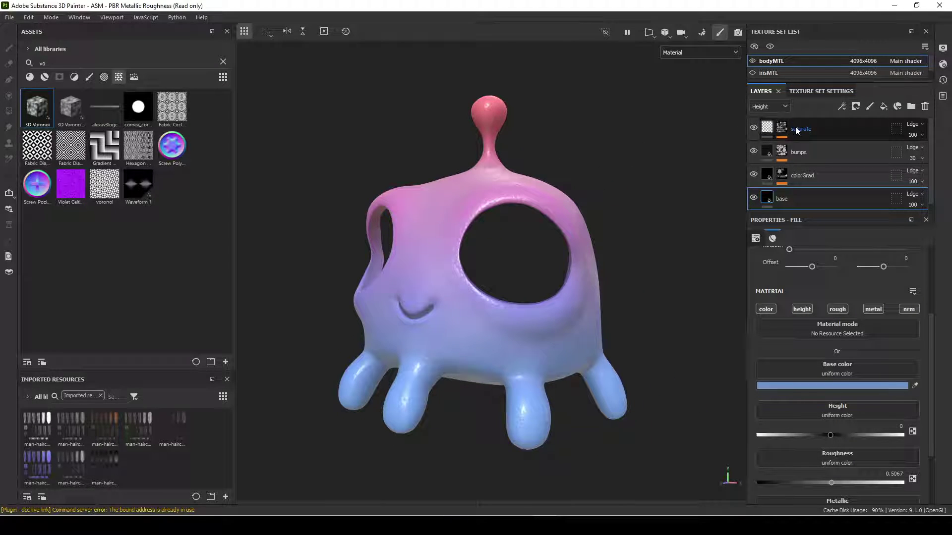
pyautogui.click(876, 127)
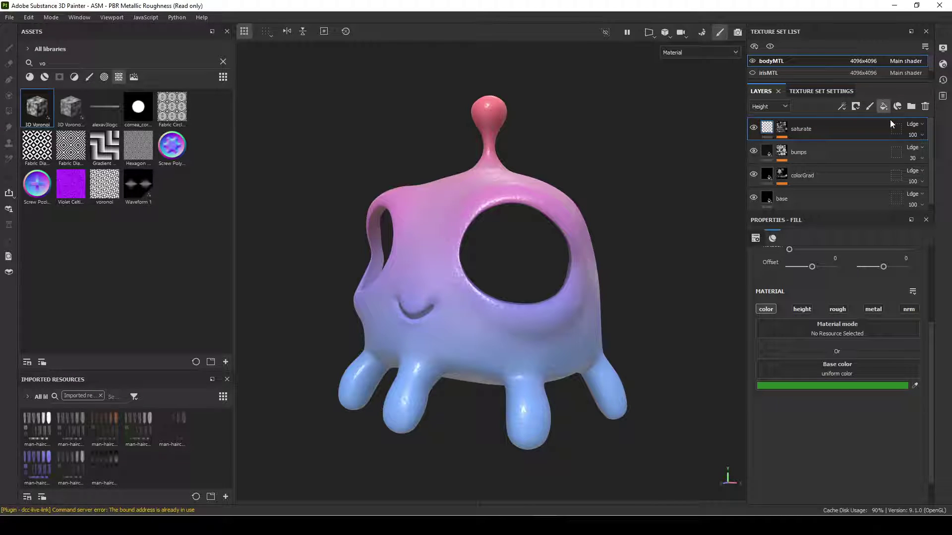
# Add a new fill layer above saturate and name it SSS
pyautogui.click(883, 106)
pyautogui.doubleClick(801, 130)
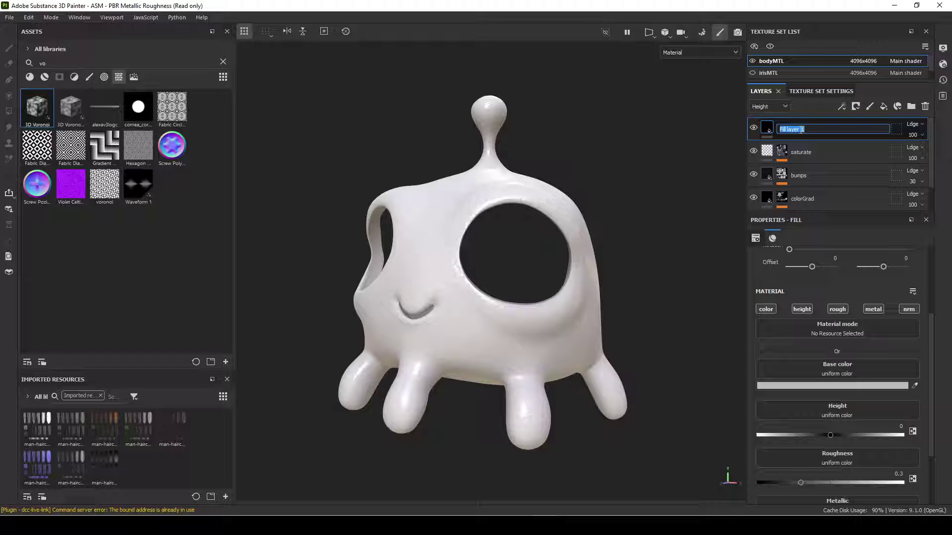
pyautogui.write('SSS')
pyautogui.press('Return')
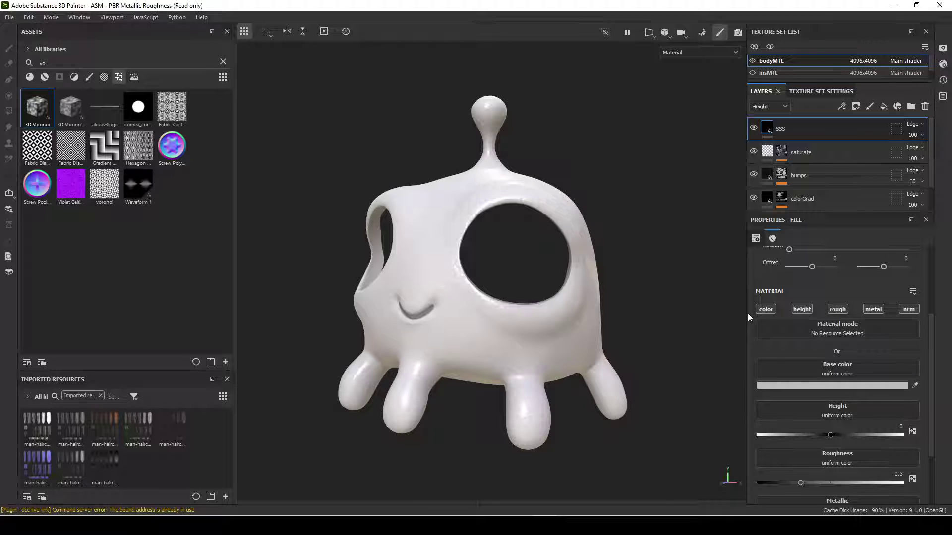
# Switch off the SSS fill's color, height, rough, metal and nrm channels
pyautogui.click(767, 309)
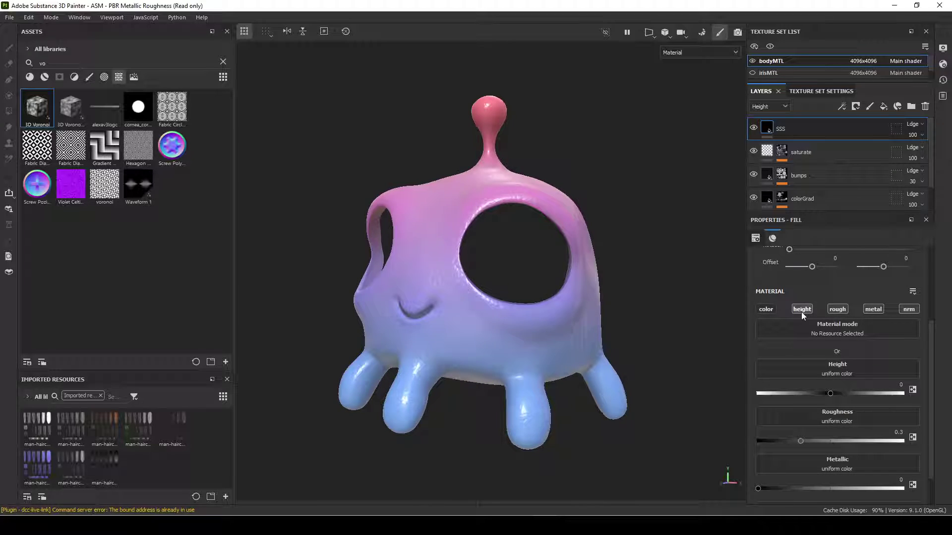
pyautogui.click(805, 309)
pyautogui.click(836, 310)
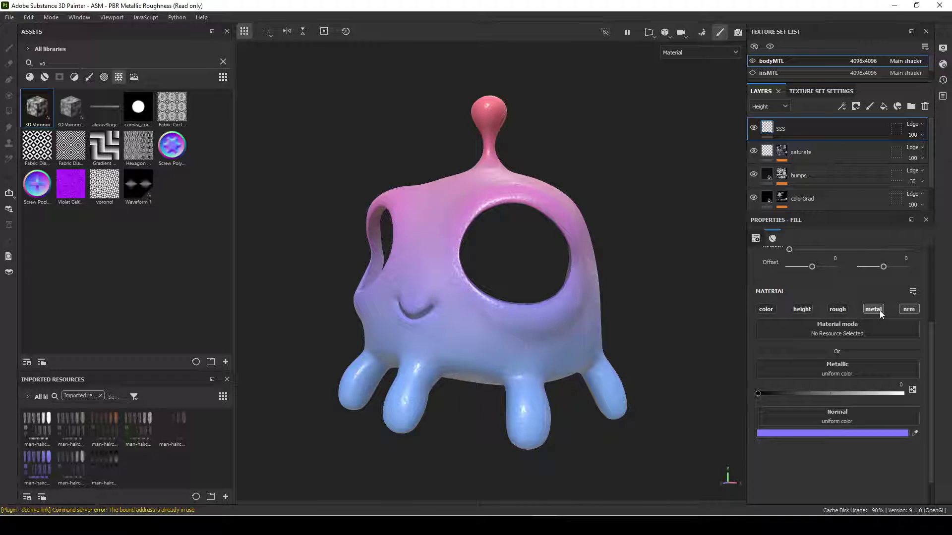
pyautogui.click(878, 310)
pyautogui.click(910, 308)
pyautogui.scroll(4, 904, 414)
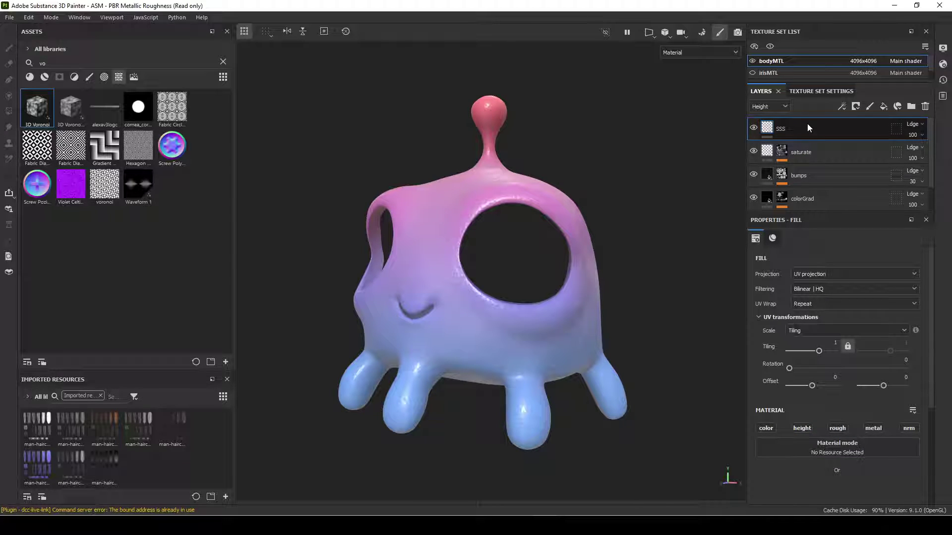
# In Texture Set Settings, add a Scattering (L8) channel to bodyMTL below Normal
pyautogui.click(814, 91)
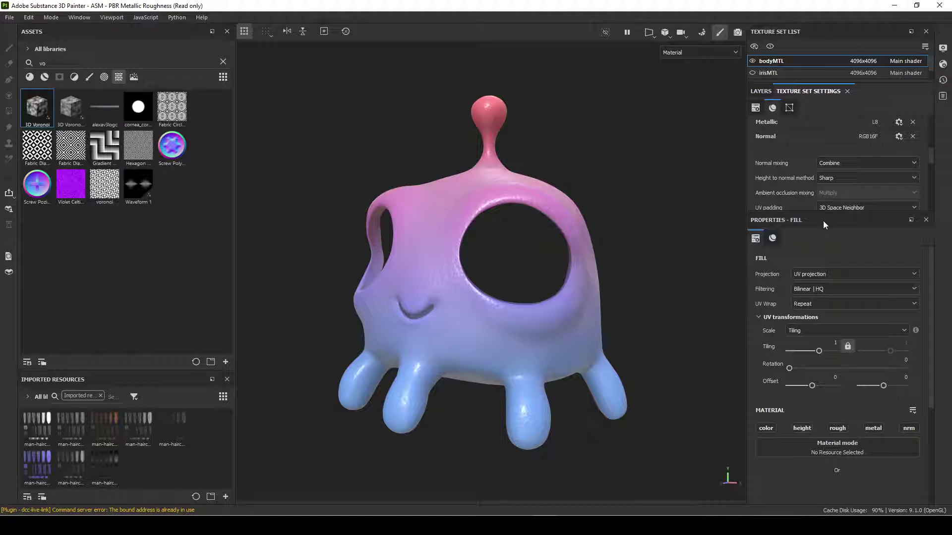
pyautogui.moveTo(812, 214); pyautogui.dragTo(812, 344)
pyautogui.scroll(2, 842, 237)
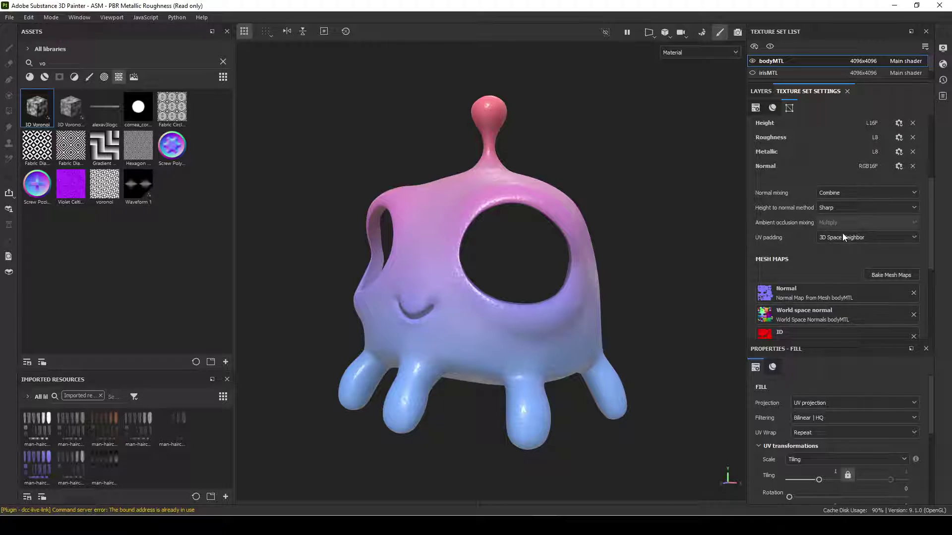
pyautogui.scroll(3, 842, 237)
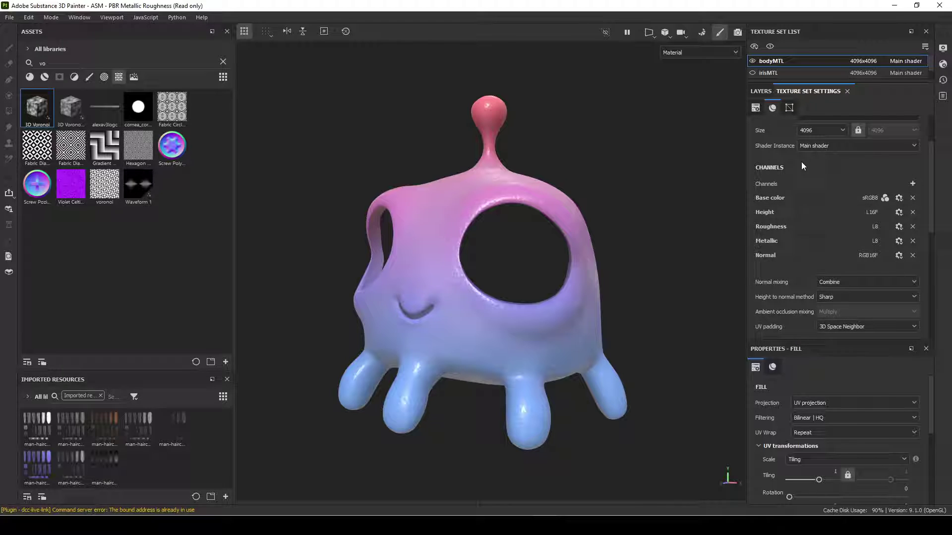
pyautogui.click(913, 184)
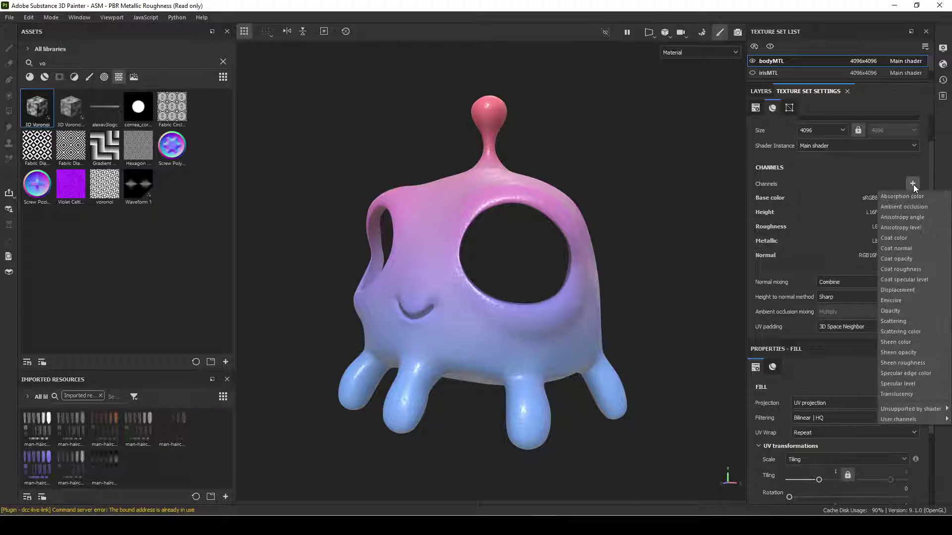
pyautogui.click(890, 322)
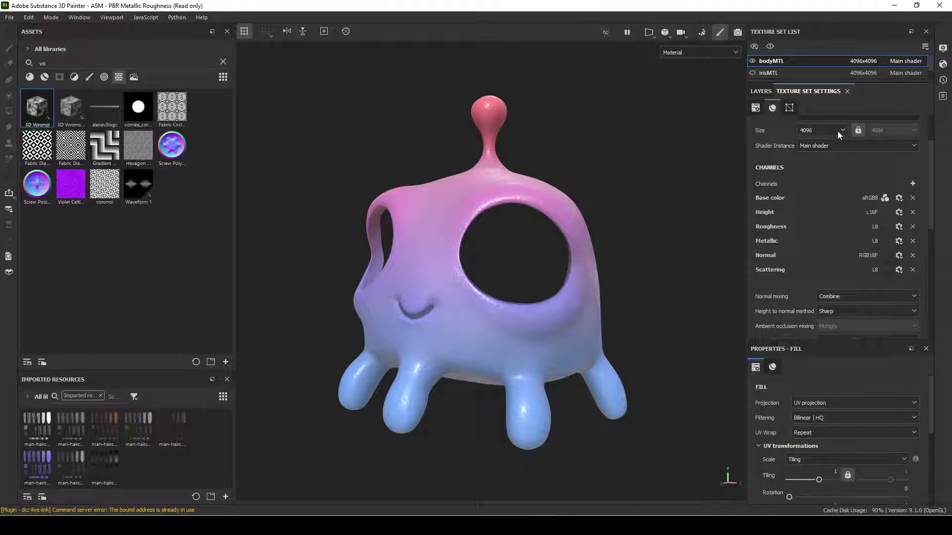
# Enable the scatt channel on the SSS fill layer and set Scattering to 1
pyautogui.click(763, 93)
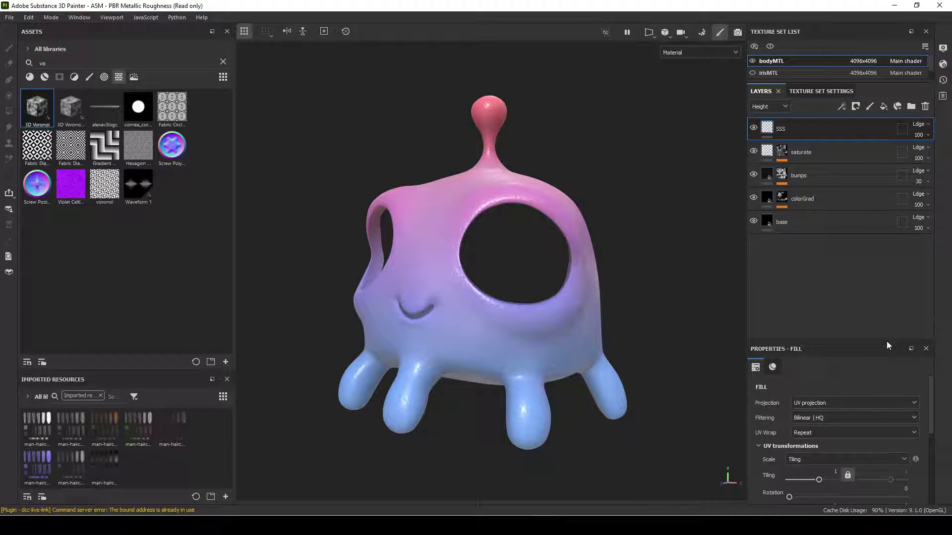
pyautogui.moveTo(863, 341); pyautogui.dragTo(857, 177)
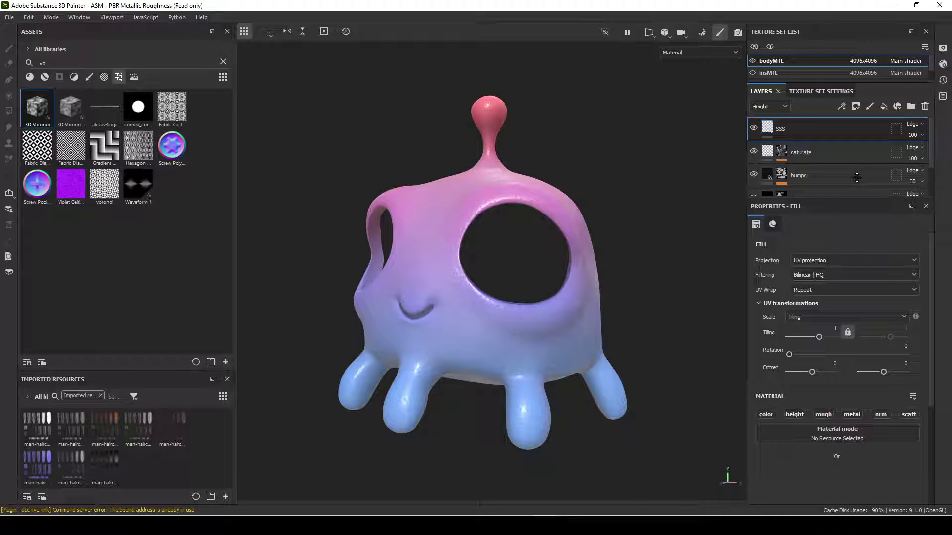
pyautogui.click(909, 415)
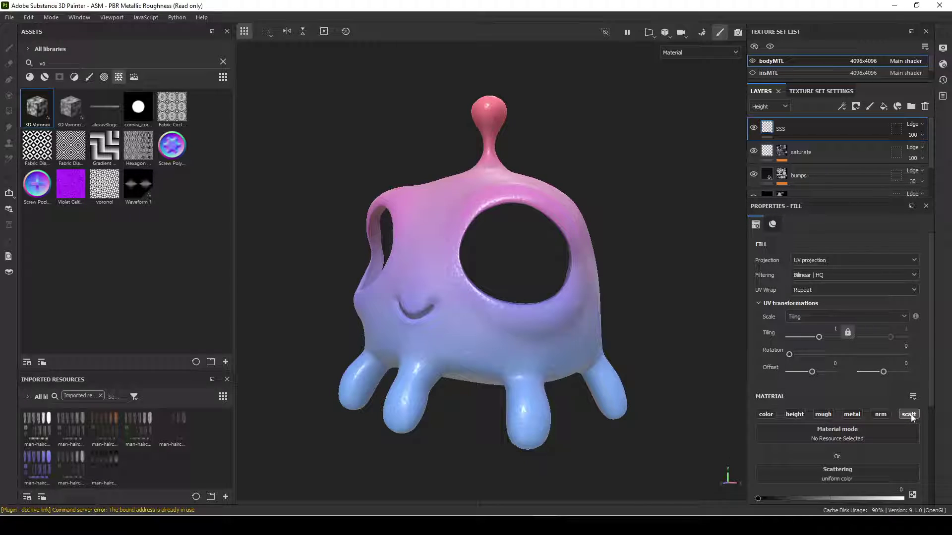
pyautogui.scroll(-3, 904, 451)
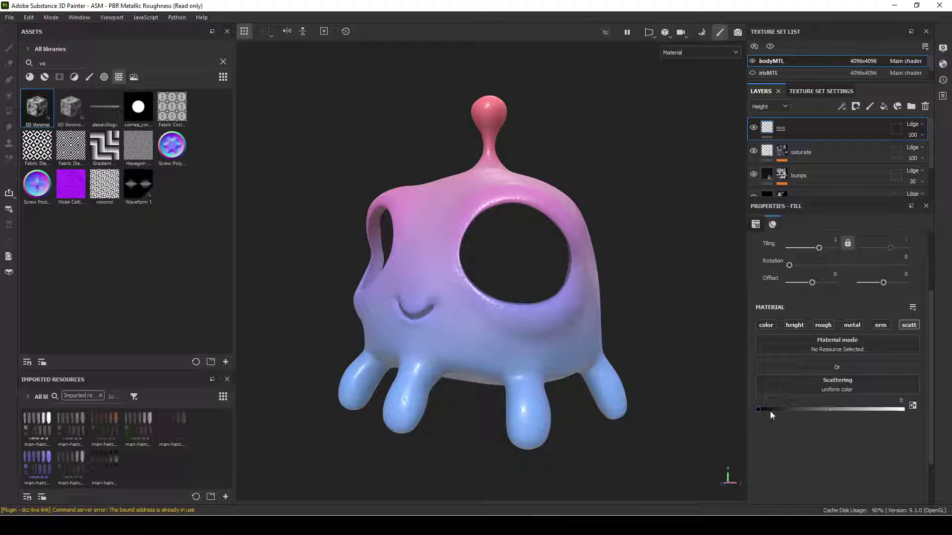
pyautogui.moveTo(780, 410); pyautogui.dragTo(902, 410)
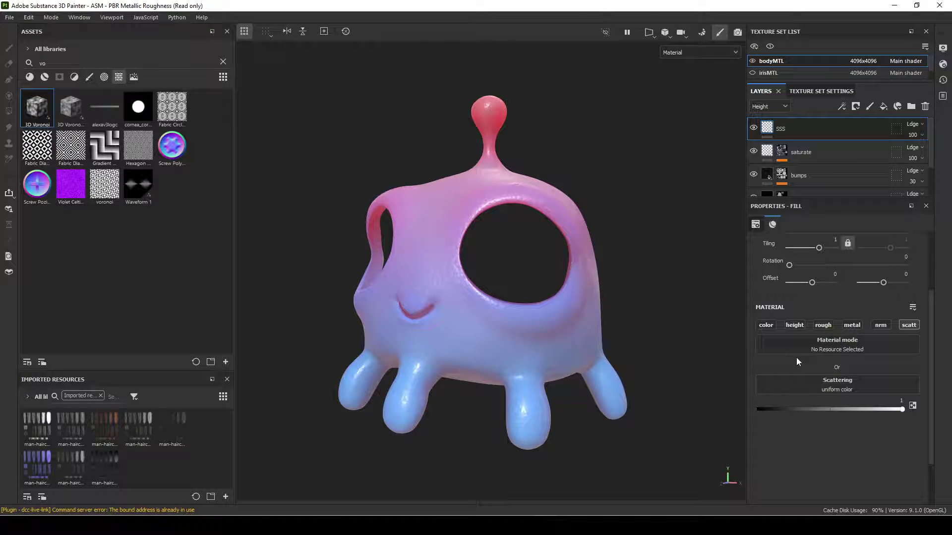
# Zoom, orbit and rotate the environment lighting to inspect the creature's translucency
pyautogui.keyDown('alt'); pyautogui.moveTo(529, 266); pyautogui.dragTo(619, 270, button='right'); pyautogui.keyUp('alt')
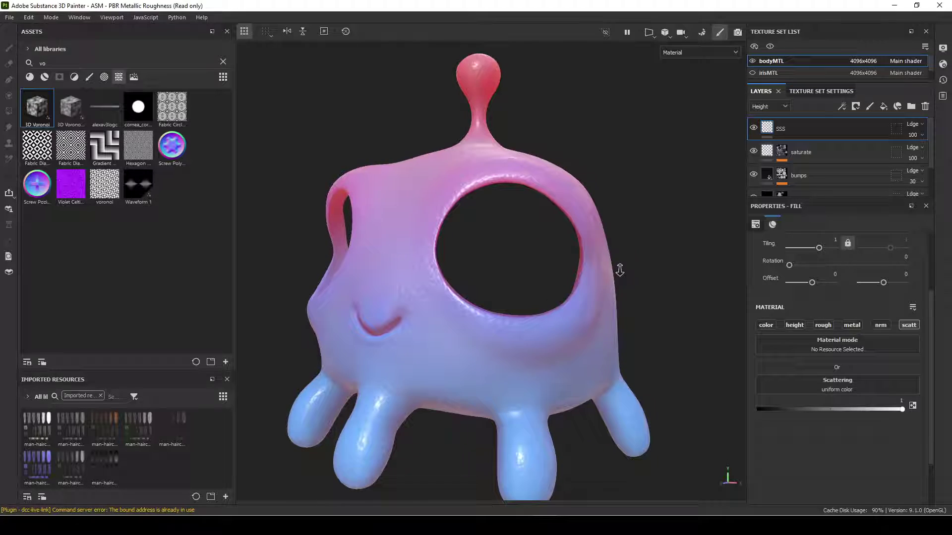
pyautogui.keyDown('alt'); pyautogui.moveTo(614, 263); pyautogui.dragTo(581, 243); pyautogui.keyUp('alt')
pyautogui.moveTo(505, 196)
pyautogui.keyDown('shift'); pyautogui.mouseDown(button='right')
pyautogui.moveTo(601, 140)
pyautogui.moveTo(587, 147)
pyautogui.moveTo(624, 148)
pyautogui.mouseUp(button='right'); pyautogui.keyUp('shift')
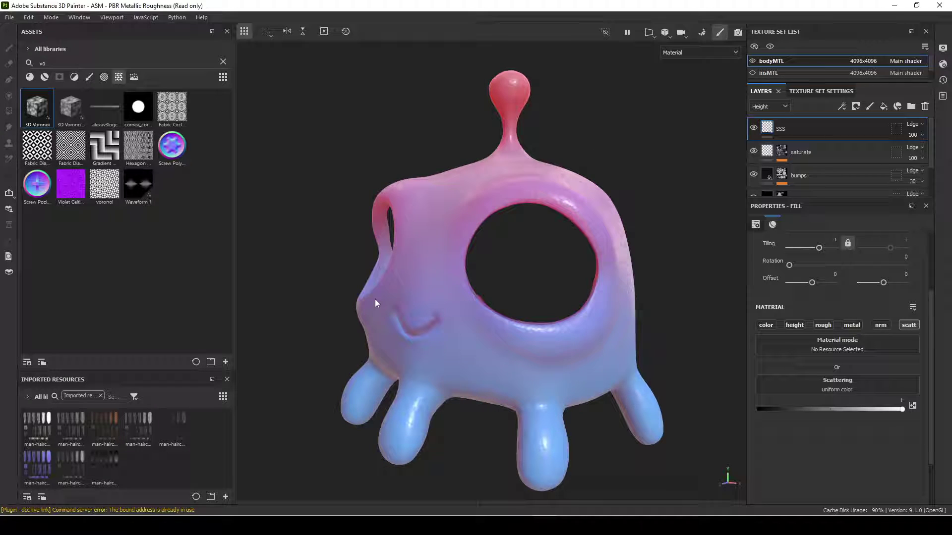
pyautogui.moveTo(365, 252)
pyautogui.keyDown('shift'); pyautogui.mouseDown(button='right')
pyautogui.moveTo(355, 261)
pyautogui.moveTo(398, 268)
pyautogui.moveTo(381, 270)
pyautogui.mouseUp(button='right'); pyautogui.keyUp('shift')
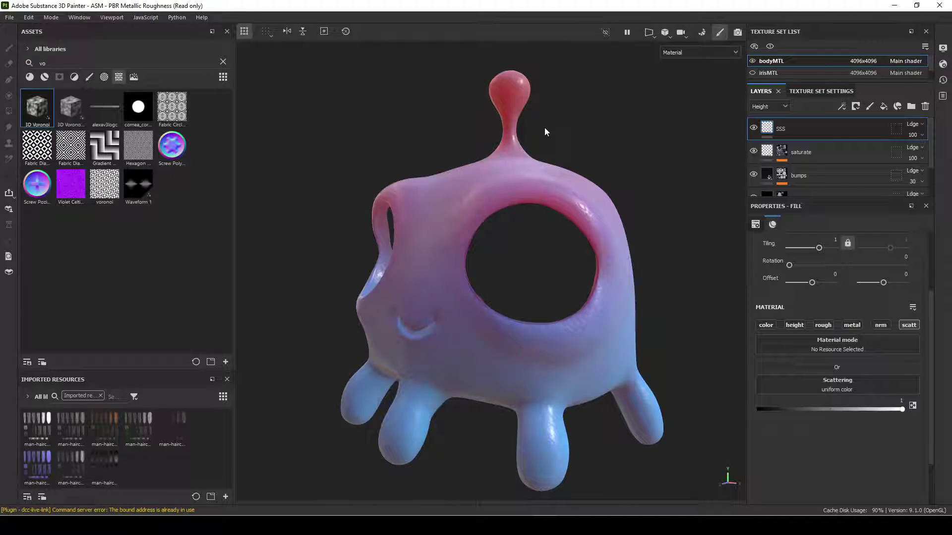
pyautogui.keyDown('shift'); pyautogui.moveTo(588, 144); pyautogui.dragTo(572, 144, button='right'); pyautogui.keyUp('shift')
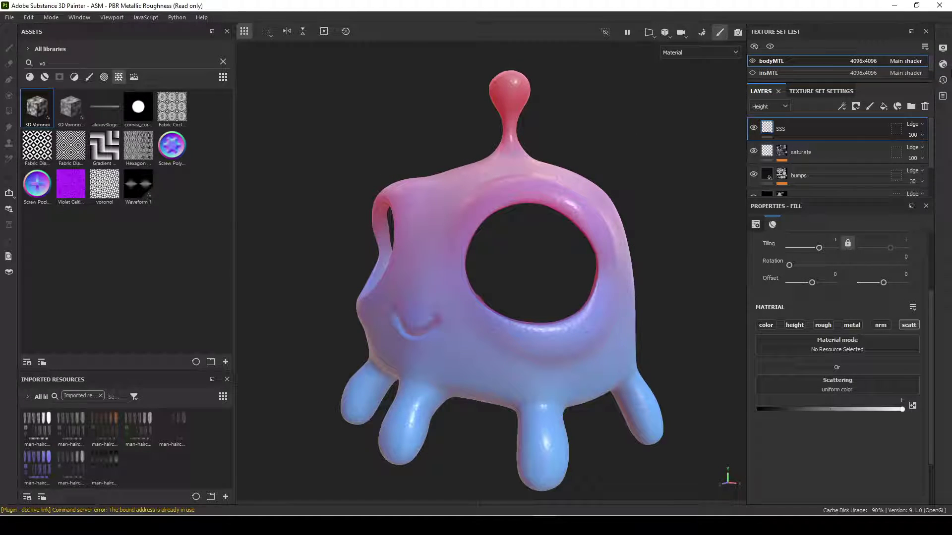
# In the shader settings, keep Specular quality at Very high
pyautogui.click(944, 69)
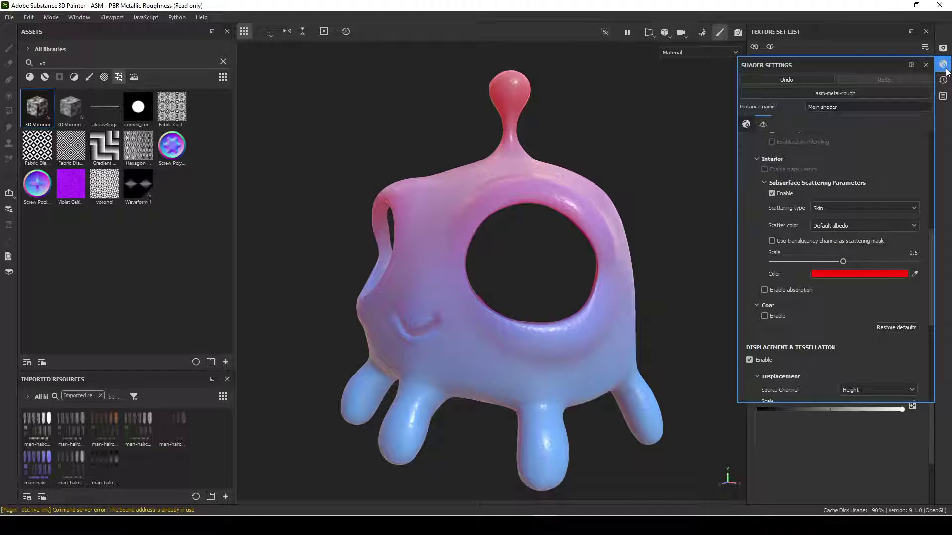
pyautogui.scroll(5, 899, 147)
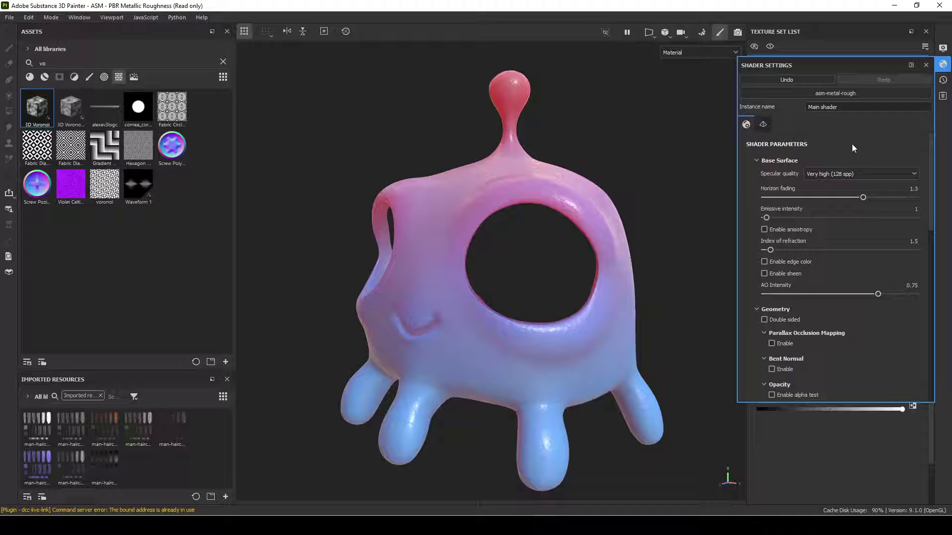
pyautogui.scroll(-1, 852, 145)
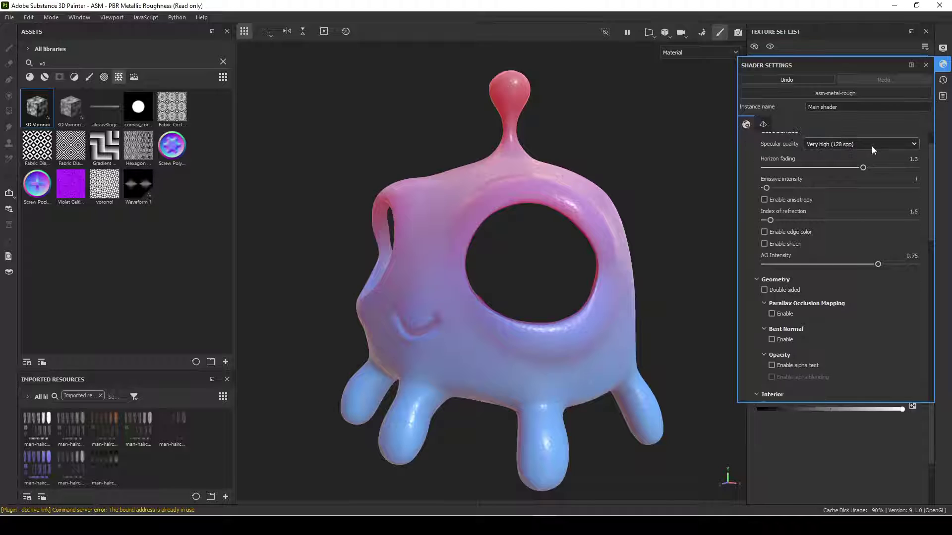
pyautogui.click(839, 144)
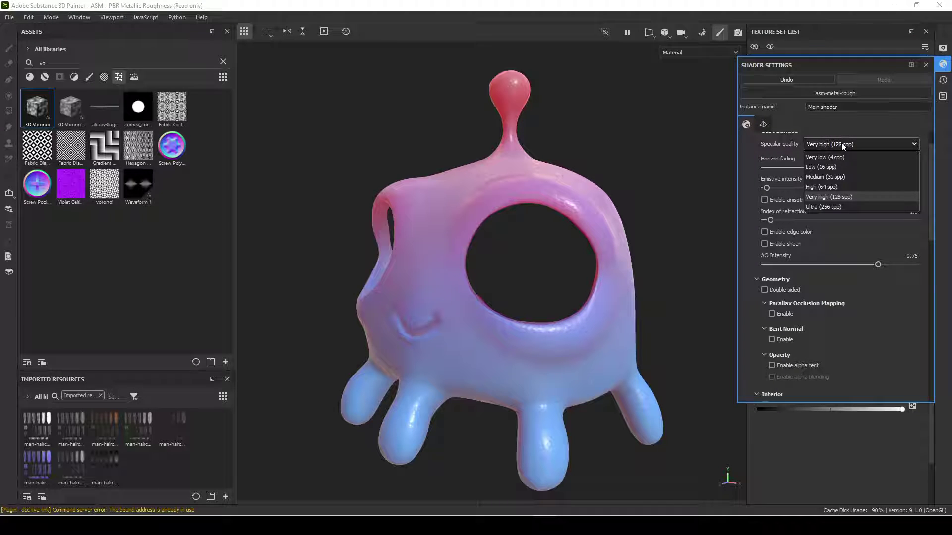
pyautogui.click(838, 197)
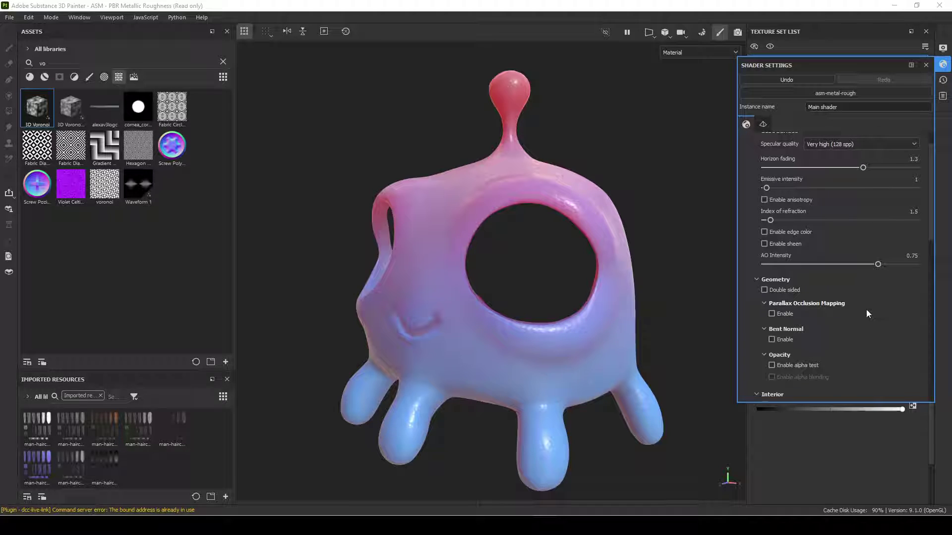
# Toggle Subsurface Scattering off and back on to compare, leaving it enabled with Skin type
pyautogui.scroll(-1, 865, 332)
pyautogui.scroll(-4, 865, 328)
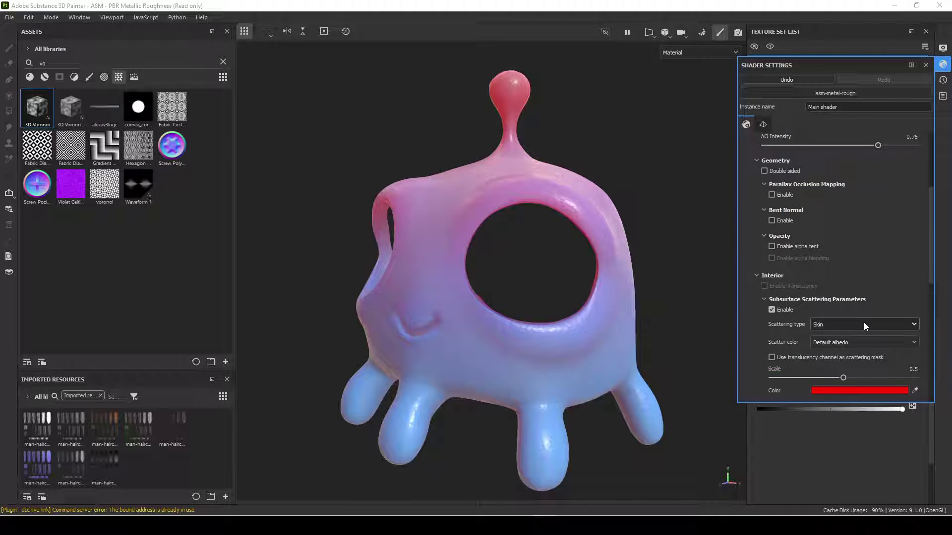
pyautogui.click(776, 281)
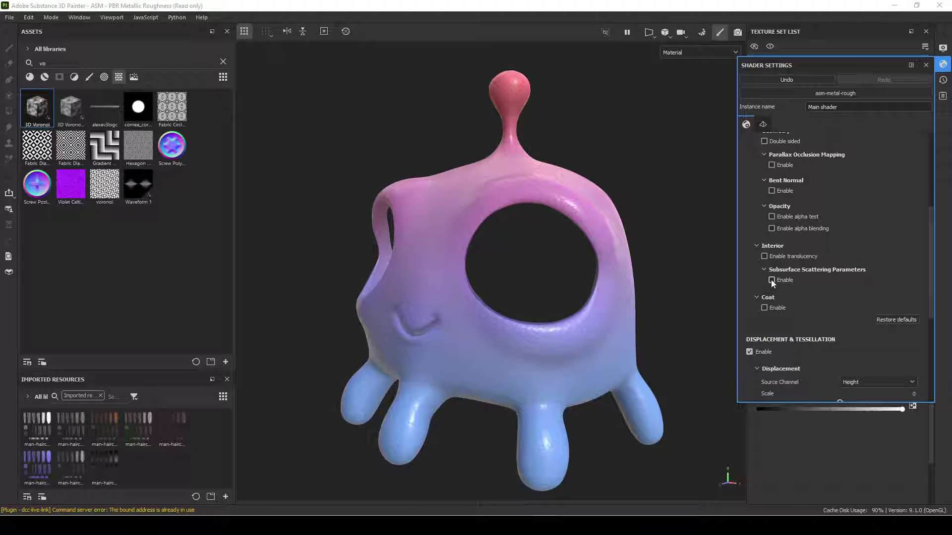
pyautogui.click(771, 280)
pyautogui.scroll(-2, 899, 266)
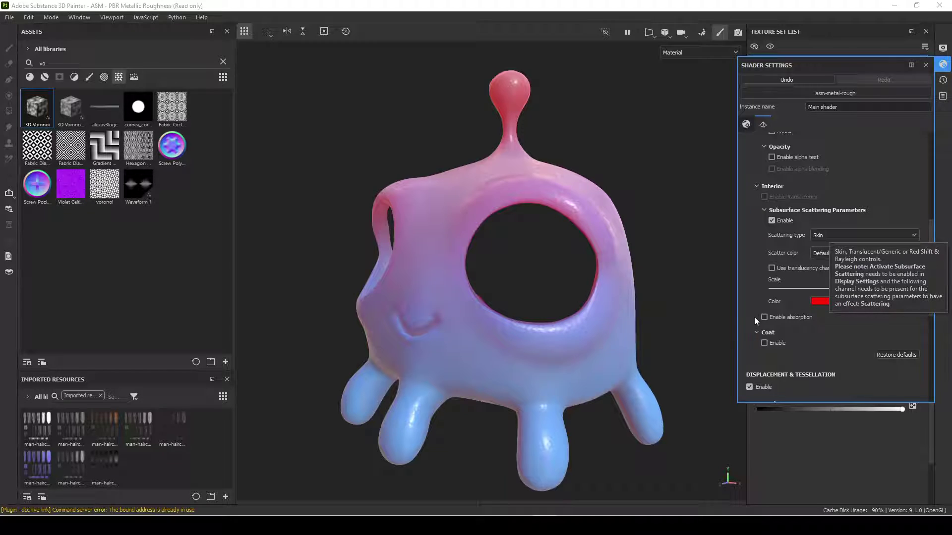
pyautogui.scroll(-1, 833, 332)
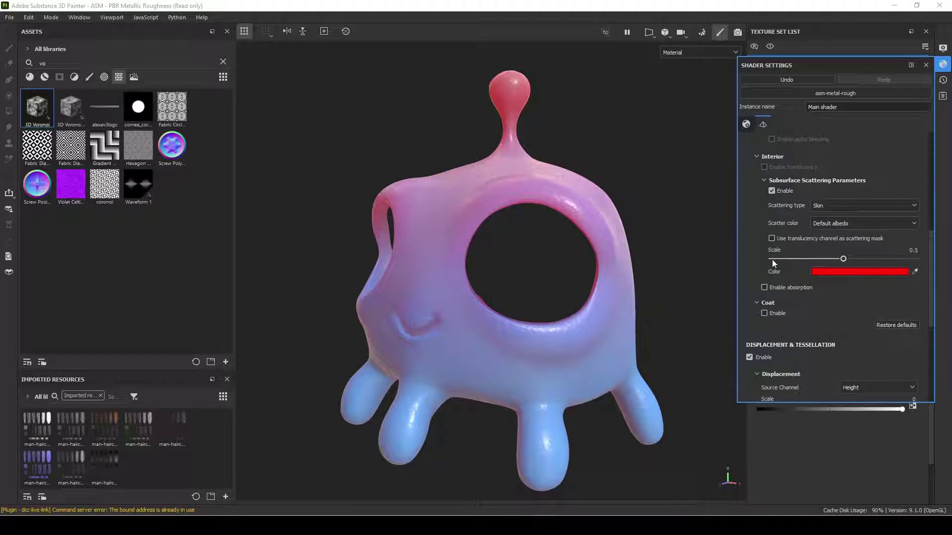
# Try yellow-green and blue subsurface colours, then close the picker with red kept
pyautogui.click(843, 273)
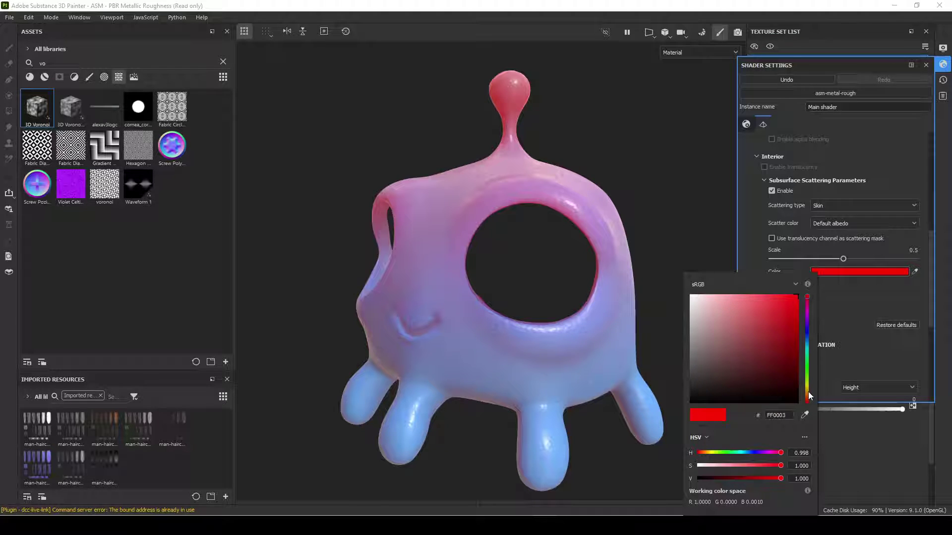
pyautogui.moveTo(808, 388); pyautogui.dragTo(808, 385)
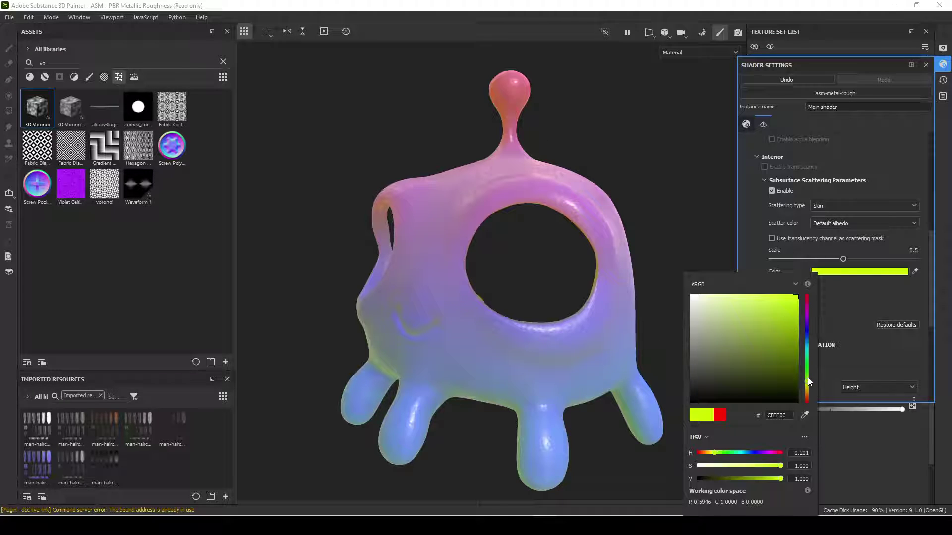
pyautogui.moveTo(808, 379); pyautogui.dragTo(807, 312)
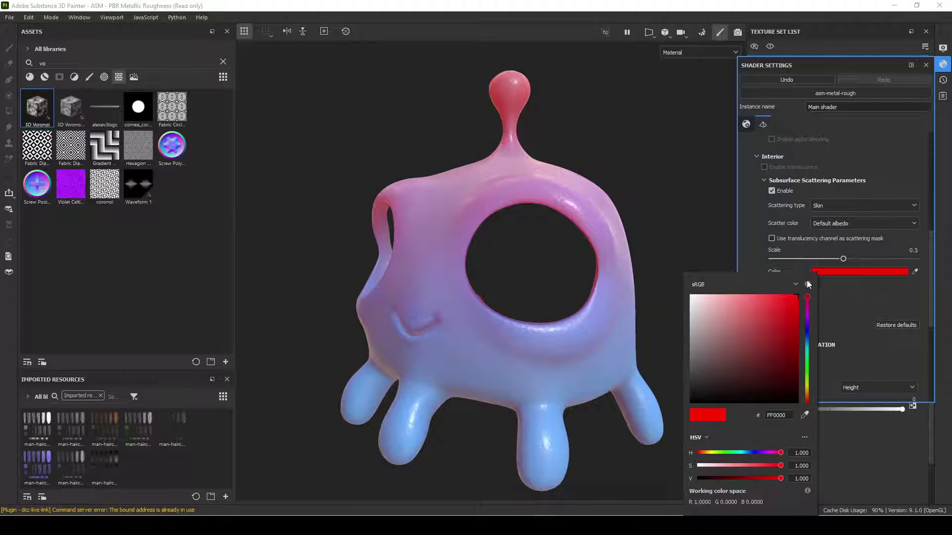
pyautogui.click(890, 348)
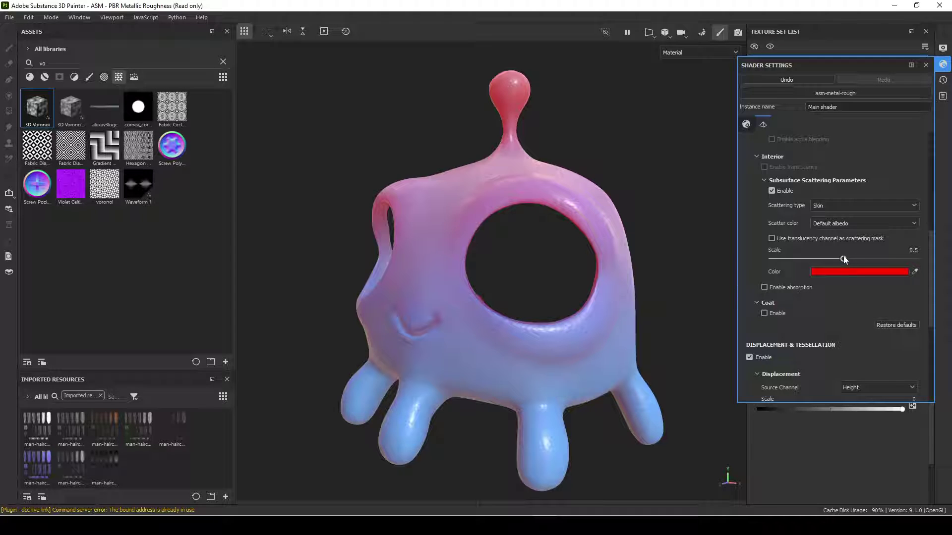
# Experiment with the subsurface Scale slider, then set it exactly to 0.5
pyautogui.moveTo(844, 259)
pyautogui.mouseDown()
pyautogui.moveTo(792, 260)
pyautogui.moveTo(930, 259)
pyautogui.moveTo(836, 256)
pyautogui.moveTo(841, 263)
pyautogui.mouseUp()
pyautogui.moveTo(845, 264); pyautogui.dragTo(837, 261)
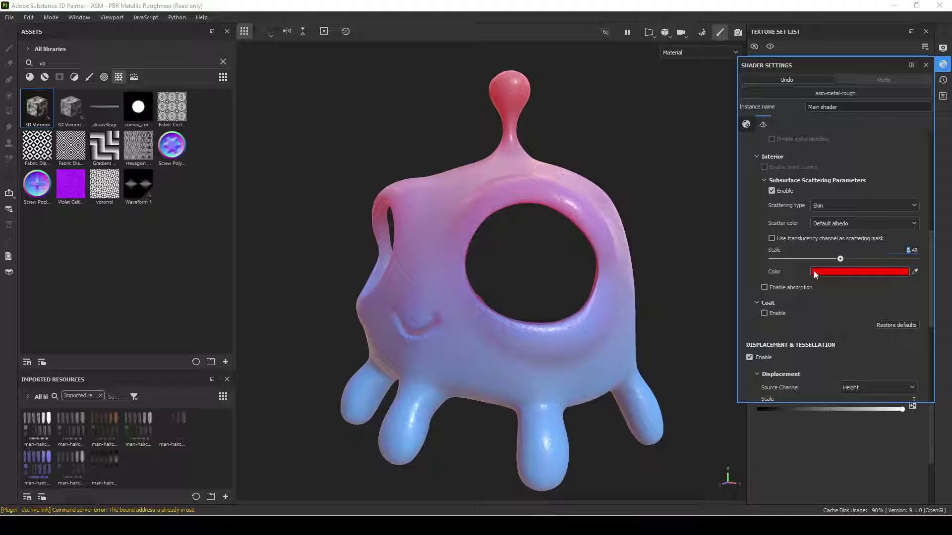
pyautogui.click(916, 250)
pyautogui.write('0.5')
pyautogui.press('Return')
pyautogui.click(926, 65)
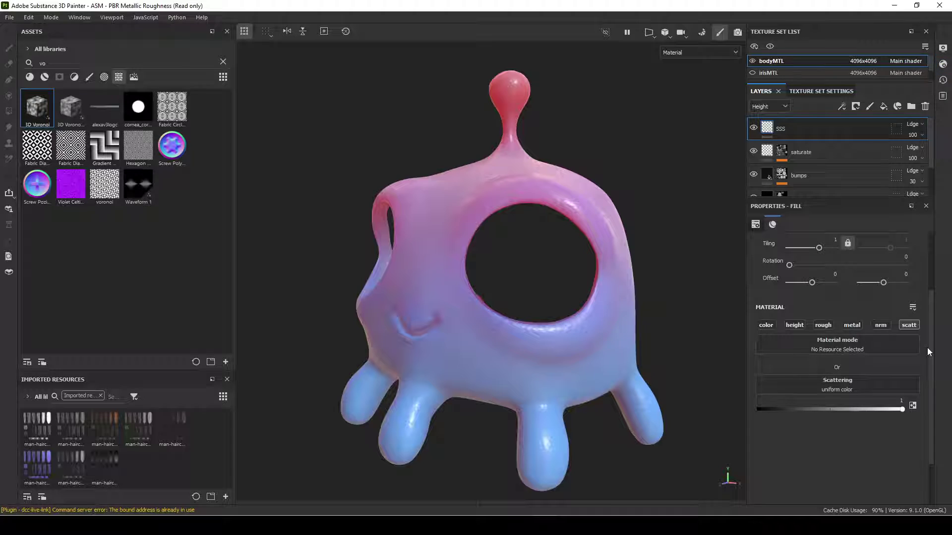
pyautogui.click(754, 128)
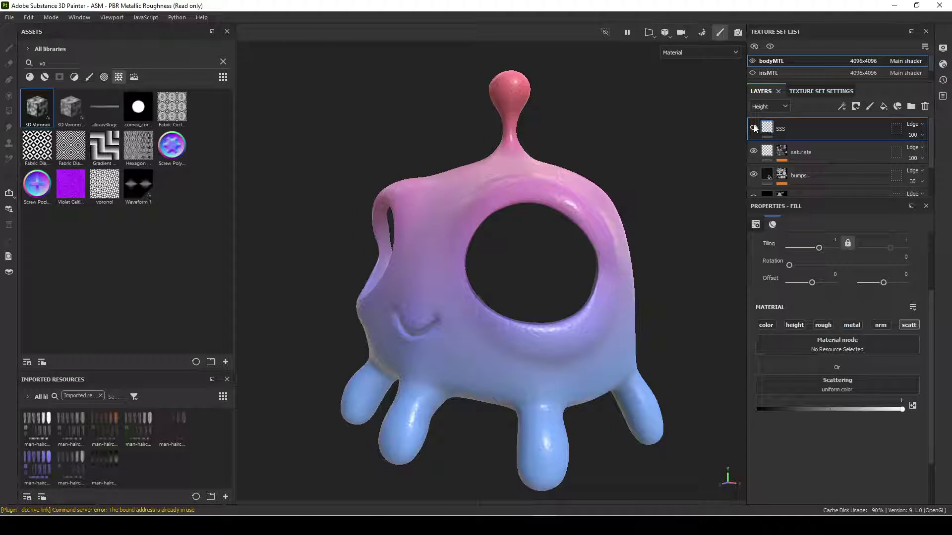
pyautogui.click(754, 128)
pyautogui.click(754, 128)
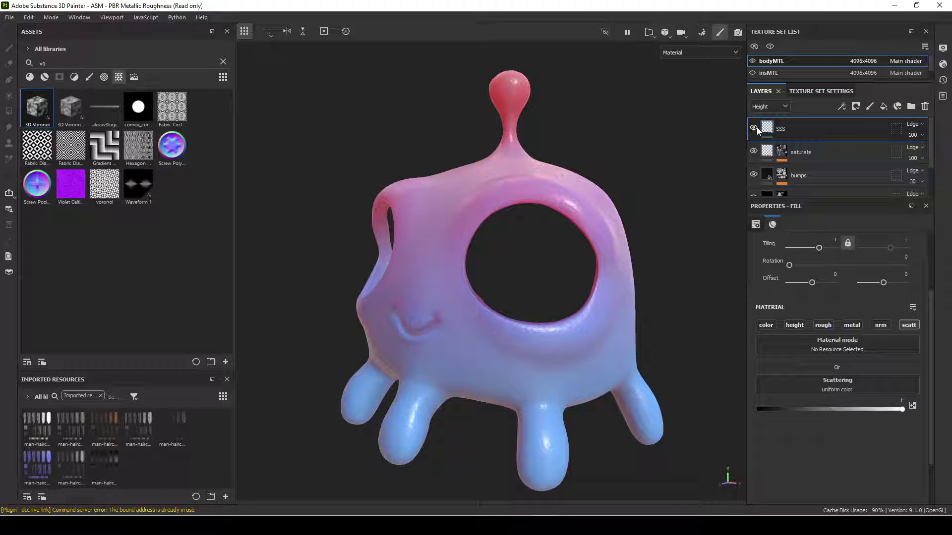
pyautogui.keyDown('alt'); pyautogui.moveTo(633, 216); pyautogui.dragTo(396, 232); pyautogui.keyUp('alt')
pyautogui.scroll(3, 470, 263)
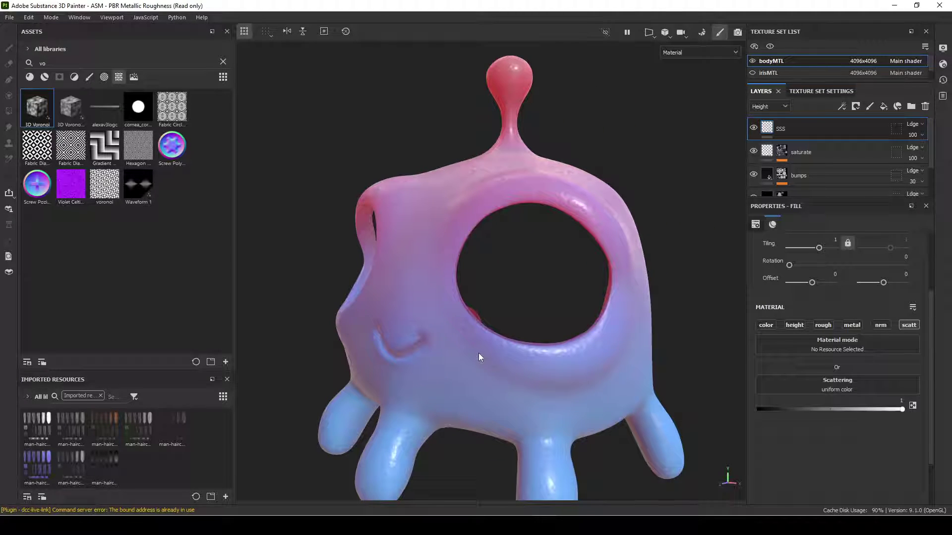
pyautogui.keyDown('alt'); pyautogui.moveTo(478, 356); pyautogui.dragTo(534, 316); pyautogui.keyUp('alt')
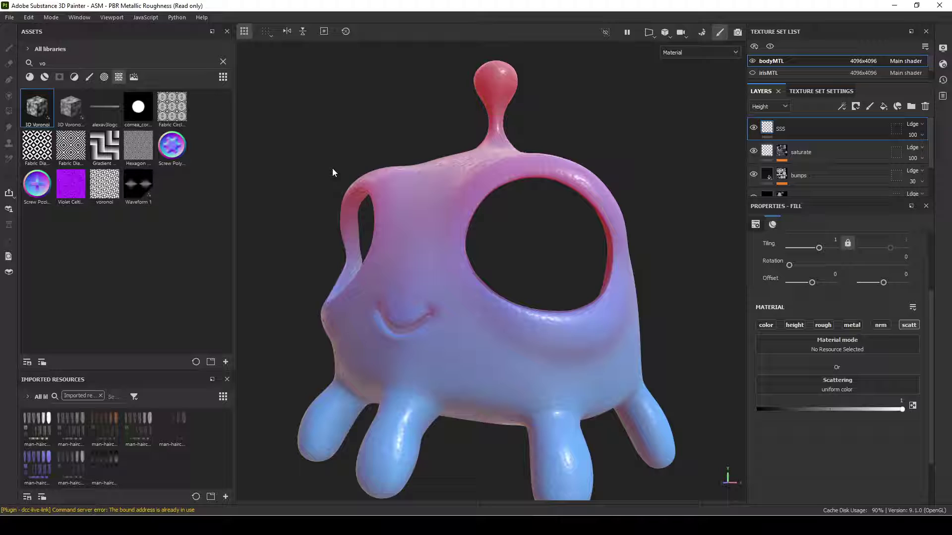
pyautogui.click(54, 17)
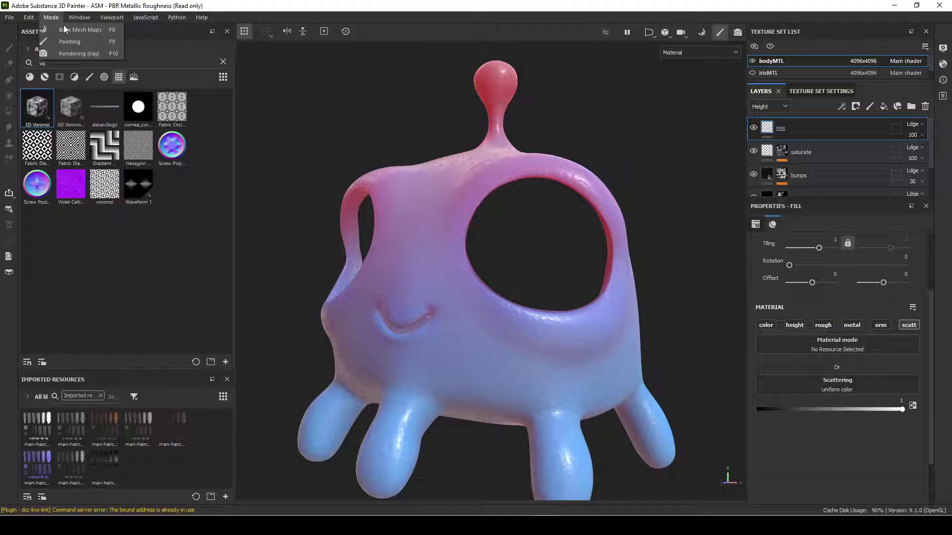
pyautogui.click(801, 185)
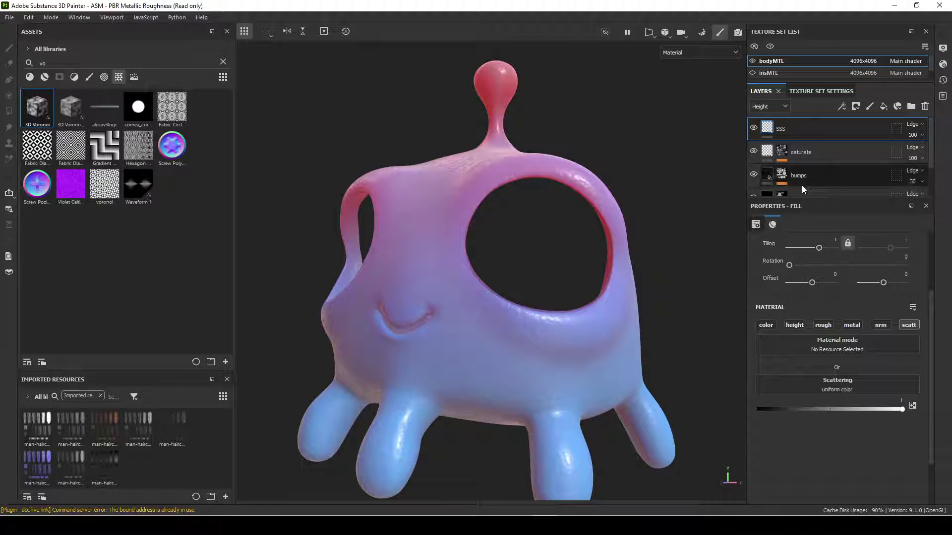
# Give SSS a black mask with a fill using the bodyMTL mesh Thickness Map as grayscale
pyautogui.rightClick(767, 130)
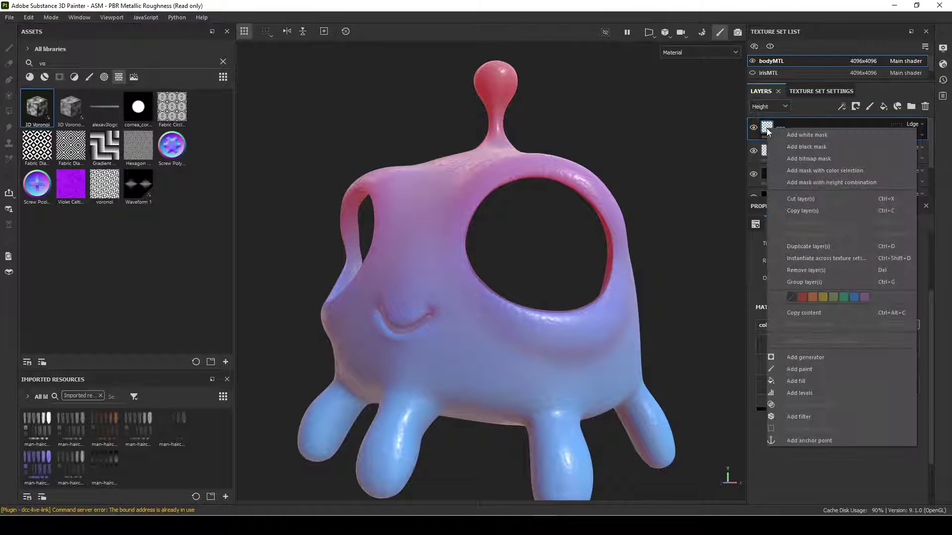
pyautogui.click(811, 146)
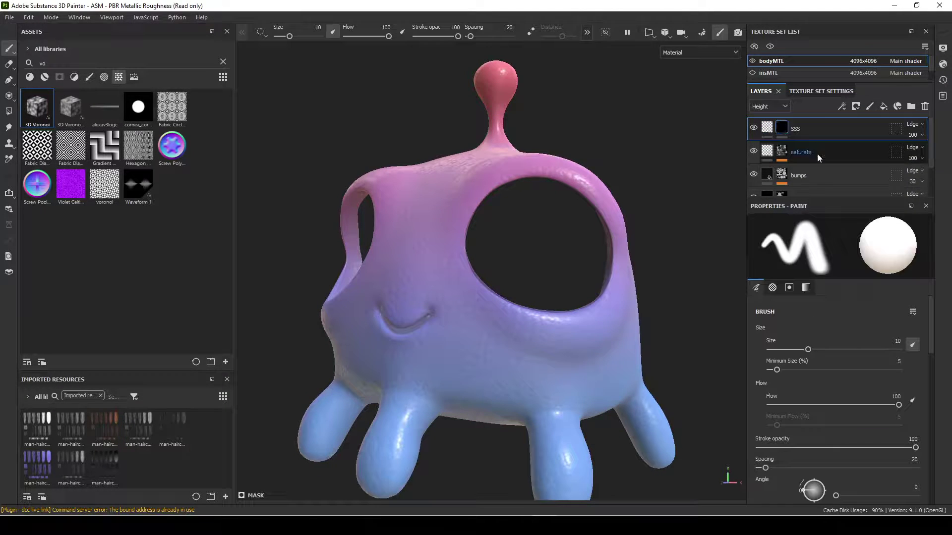
pyautogui.rightClick(782, 131)
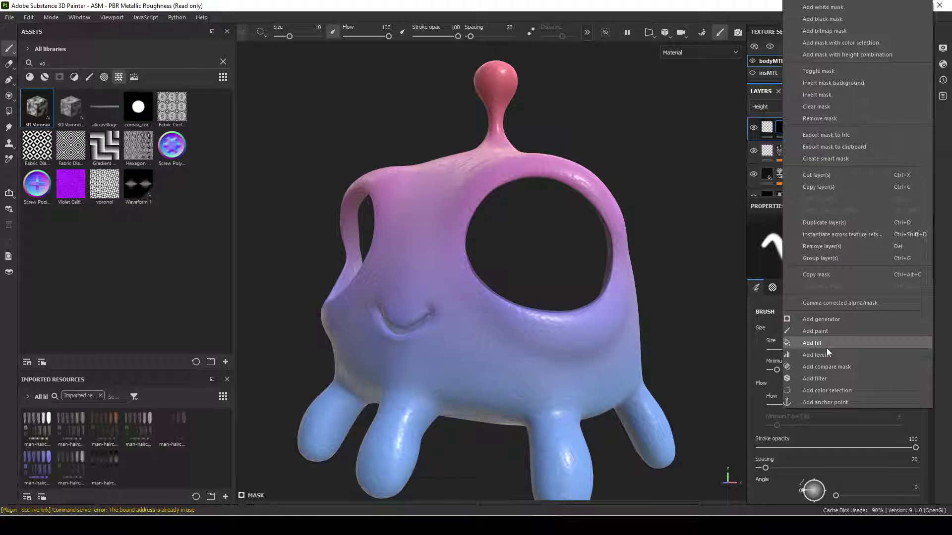
pyautogui.click(823, 347)
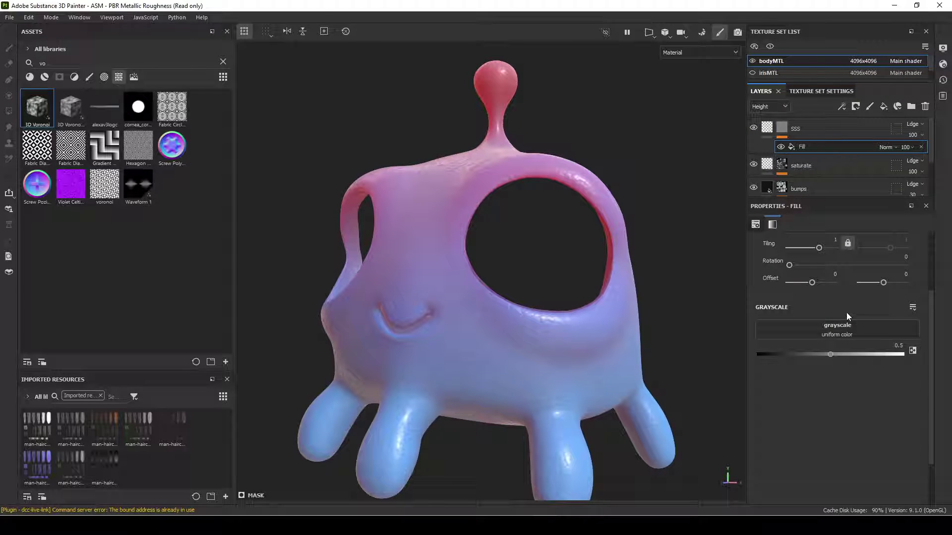
pyautogui.click(837, 332)
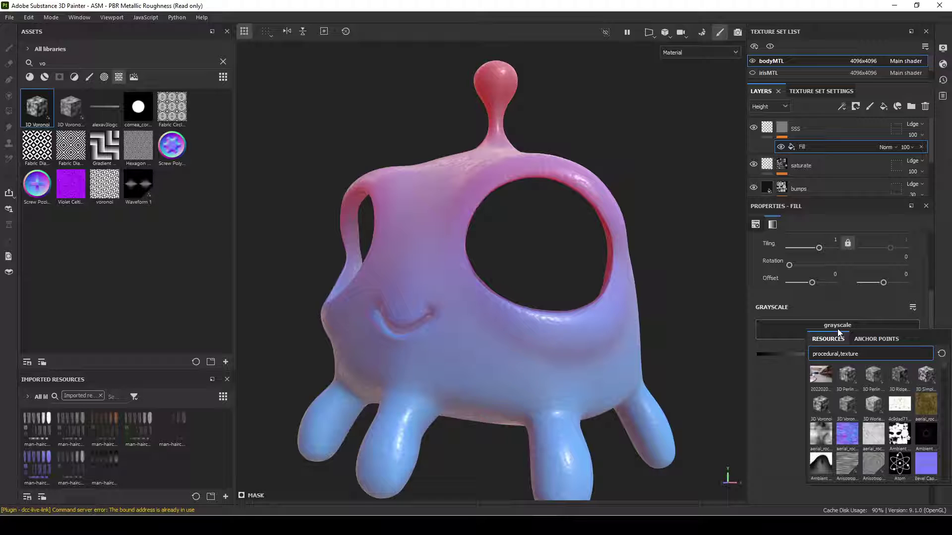
pyautogui.write('thic')
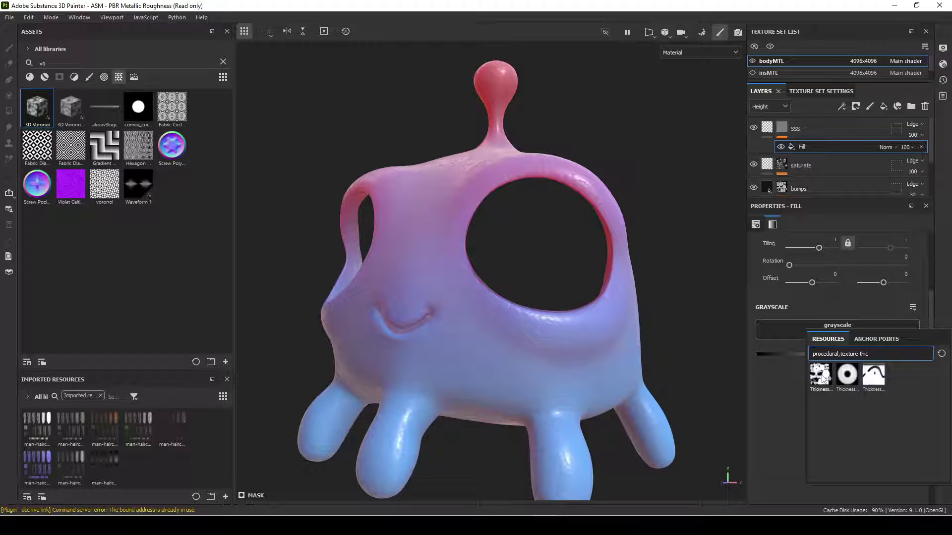
pyautogui.moveTo(822, 378)
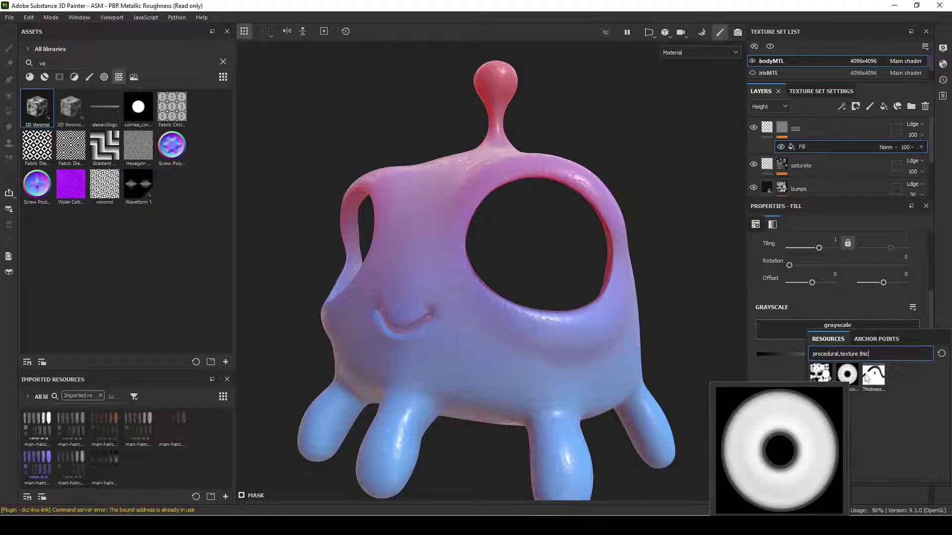
pyautogui.moveTo(863, 380)
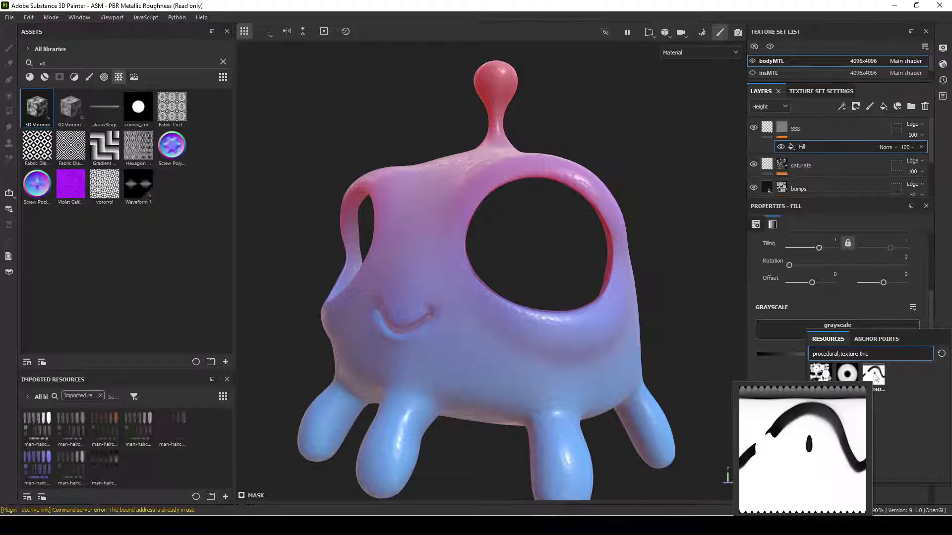
pyautogui.click(820, 378)
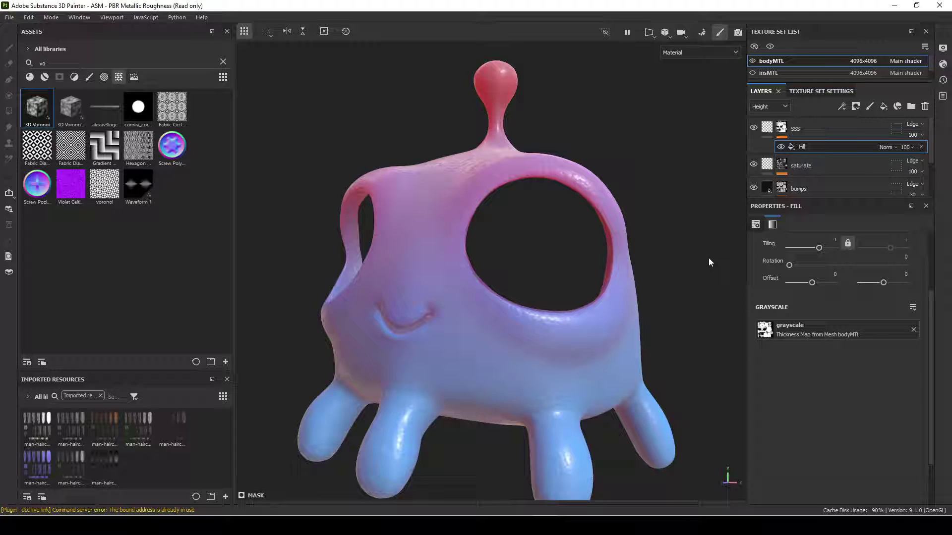
pyautogui.click(768, 128)
pyautogui.keyDown('alt'); pyautogui.moveTo(658, 244); pyautogui.dragTo(706, 285); pyautogui.keyUp('alt')
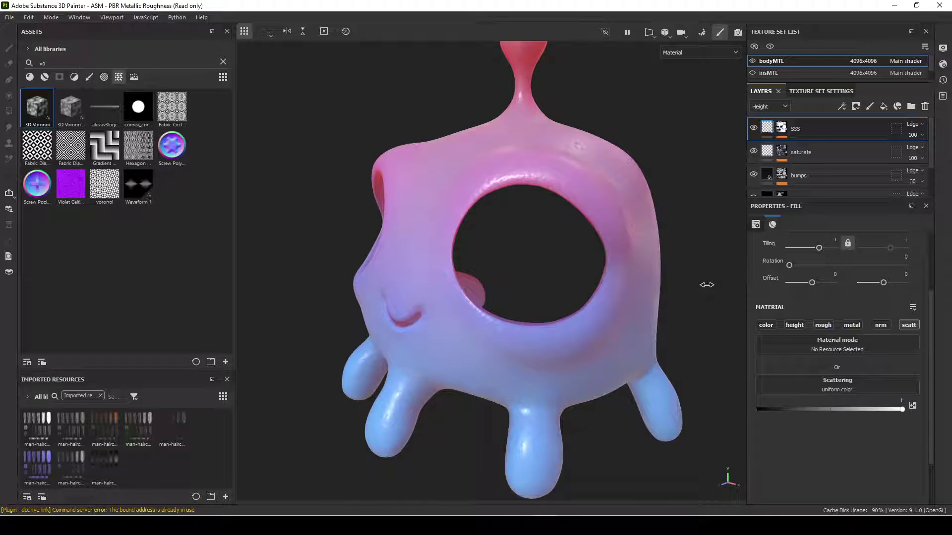
pyautogui.keyDown('shift'); pyautogui.moveTo(707, 284); pyautogui.dragTo(745, 277, button='right'); pyautogui.keyUp('shift')
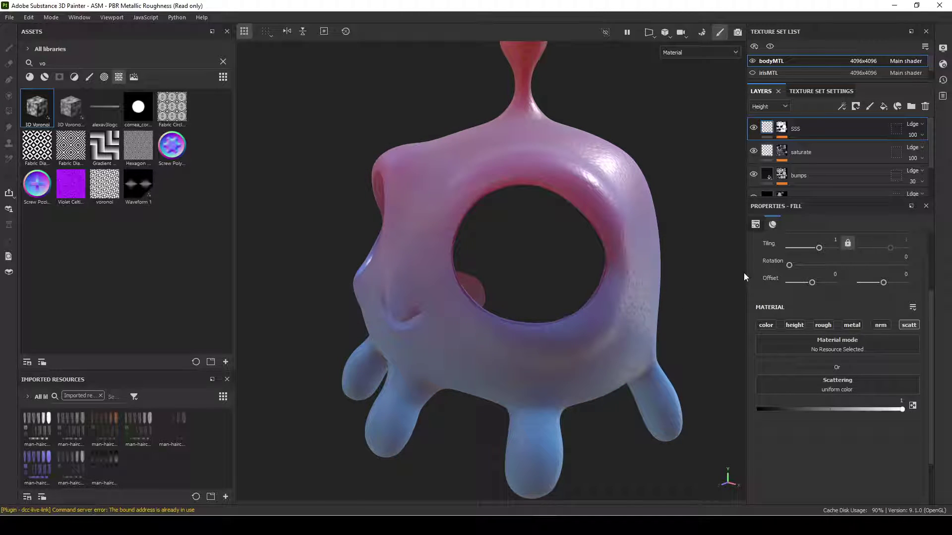
pyautogui.keyDown('alt'); pyautogui.moveTo(744, 274); pyautogui.dragTo(601, 257); pyautogui.keyUp('alt')
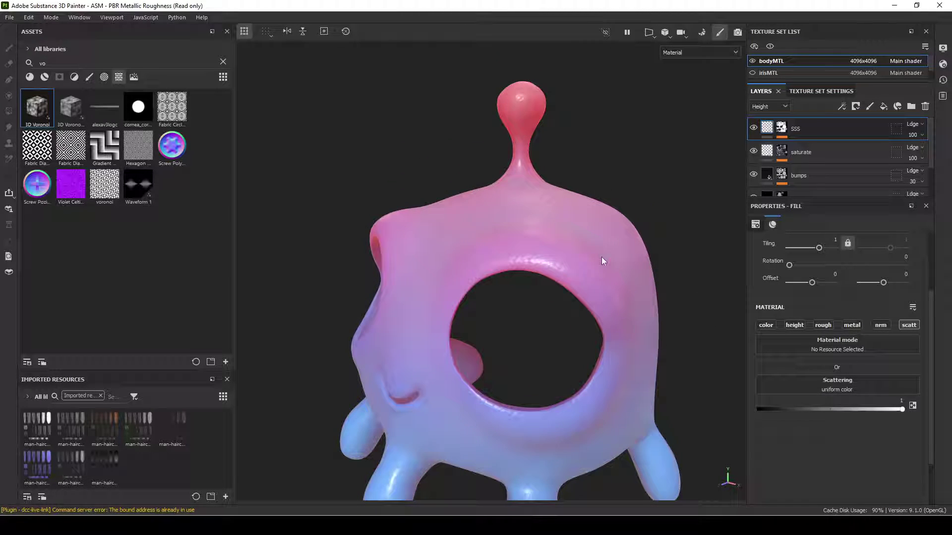
pyautogui.keyDown('alt'); pyautogui.moveTo(521, 158); pyautogui.dragTo(585, 334); pyautogui.keyUp('alt')
pyautogui.keyDown('alt'); pyautogui.moveTo(537, 312); pyautogui.dragTo(619, 322); pyautogui.keyUp('alt')
pyautogui.click(791, 127)
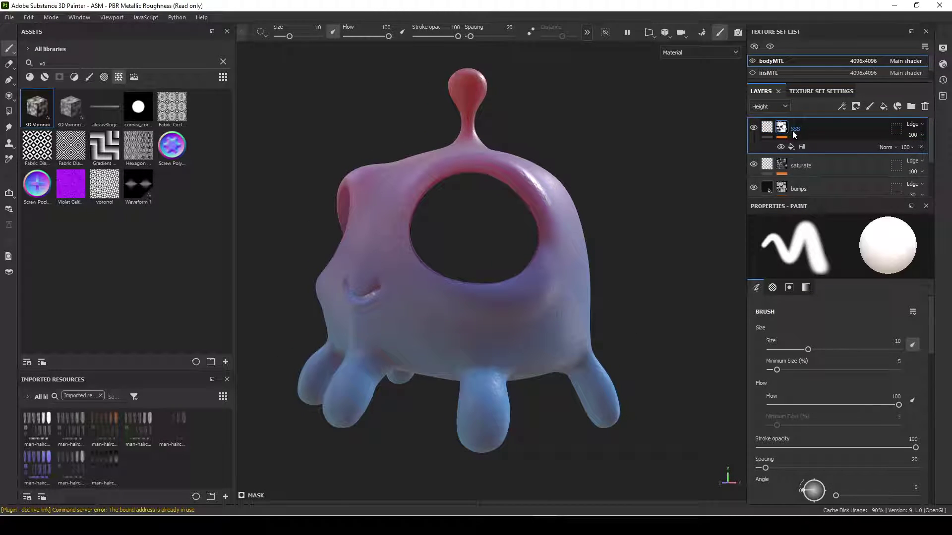
pyautogui.click(813, 145)
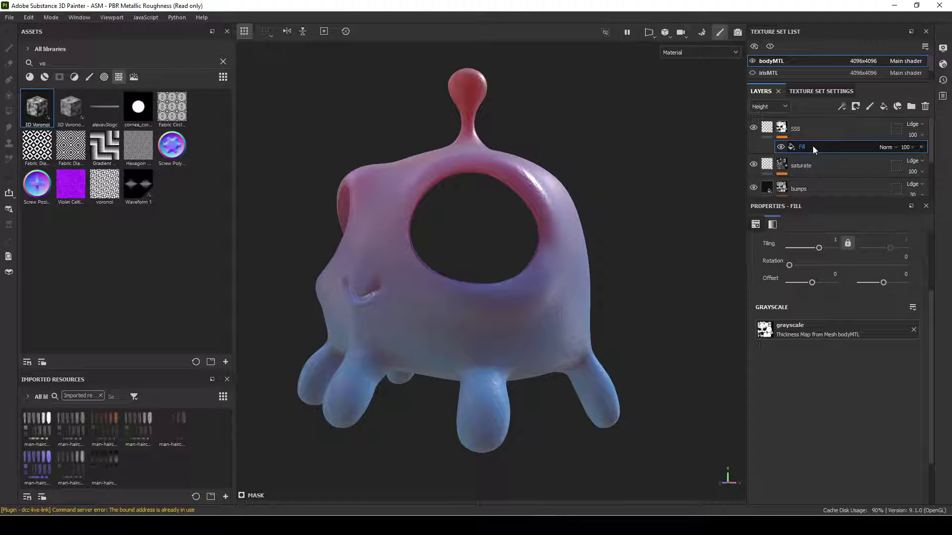
pyautogui.rightClick(813, 146)
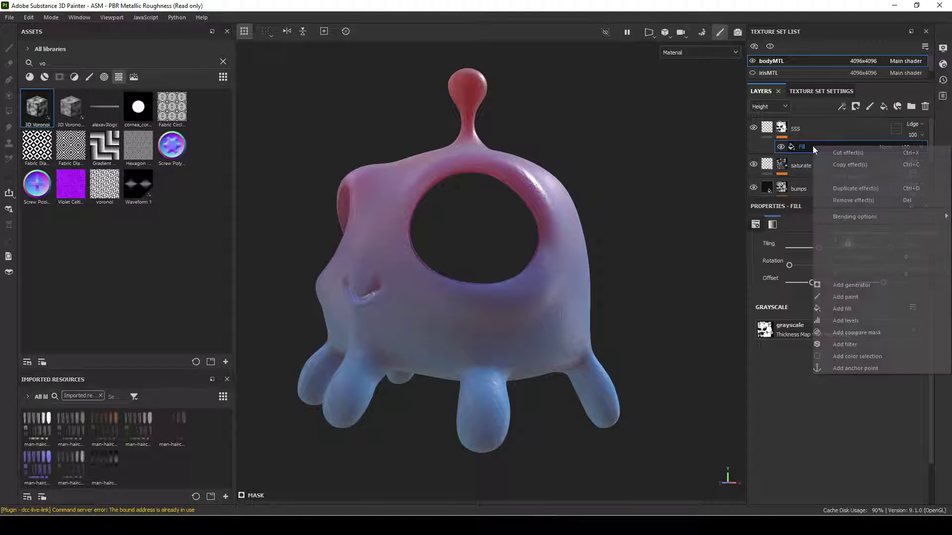
pyautogui.click(861, 323)
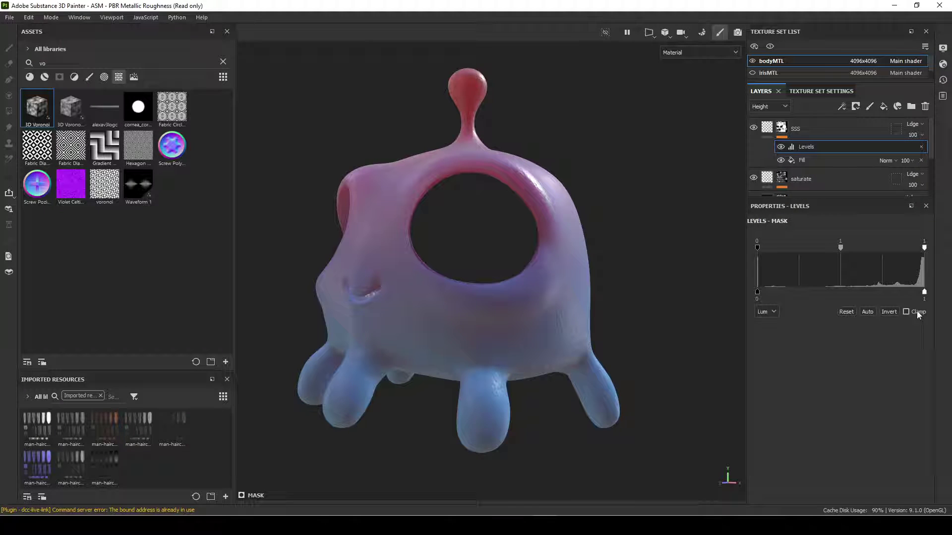
pyautogui.moveTo(924, 247)
pyautogui.mouseDown()
pyautogui.moveTo(809, 267)
pyautogui.moveTo(892, 263)
pyautogui.mouseUp()
pyautogui.moveTo(782, 276); pyautogui.dragTo(950, 260)
pyautogui.moveTo(926, 295); pyautogui.dragTo(812, 304)
pyautogui.moveTo(924, 247); pyautogui.dragTo(847, 253)
pyautogui.keyDown('alt'); pyautogui.moveTo(605, 251); pyautogui.dragTo(682, 278); pyautogui.keyUp('alt')
pyautogui.moveTo(824, 248); pyautogui.dragTo(942, 254)
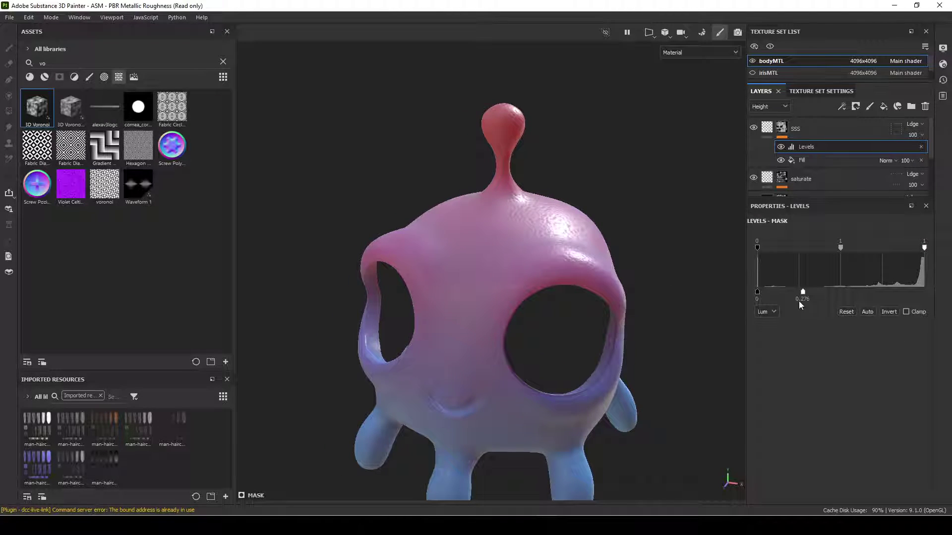
pyautogui.moveTo(803, 293); pyautogui.dragTo(924, 292)
pyautogui.keyDown('alt'); pyautogui.moveTo(537, 358); pyautogui.dragTo(476, 317); pyautogui.keyUp('alt')
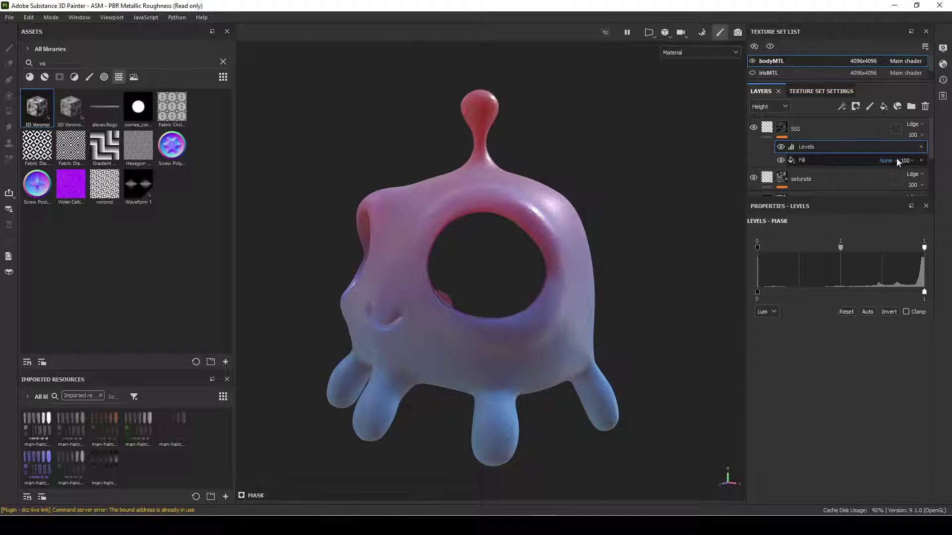
pyautogui.click(921, 148)
pyautogui.keyDown('alt'); pyautogui.moveTo(624, 333); pyautogui.dragTo(611, 301); pyautogui.keyUp('alt')
pyautogui.keyDown('shift'); pyautogui.moveTo(611, 301); pyautogui.dragTo(617, 303, button='right'); pyautogui.keyUp('shift')
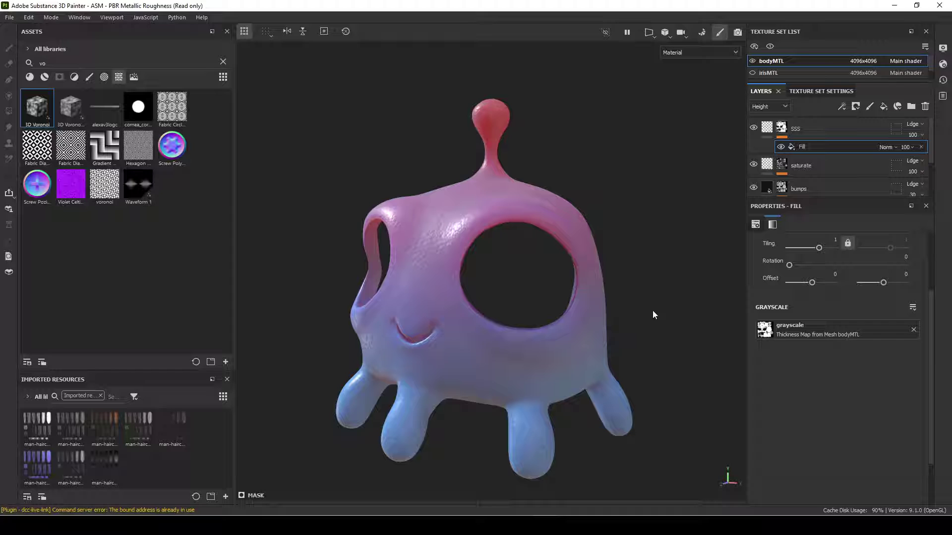
# Select the SSS layer to show its material settings with Scattering at 1
pyautogui.click(766, 136)
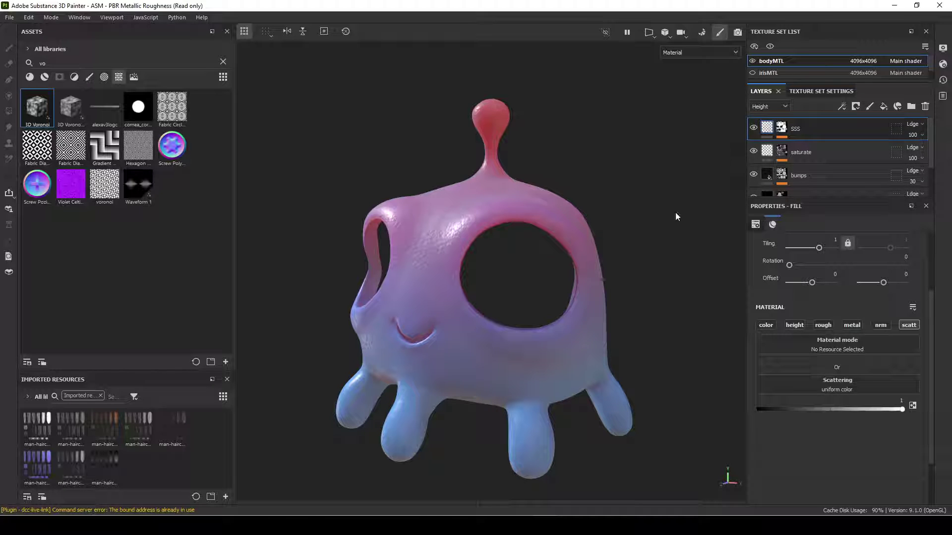